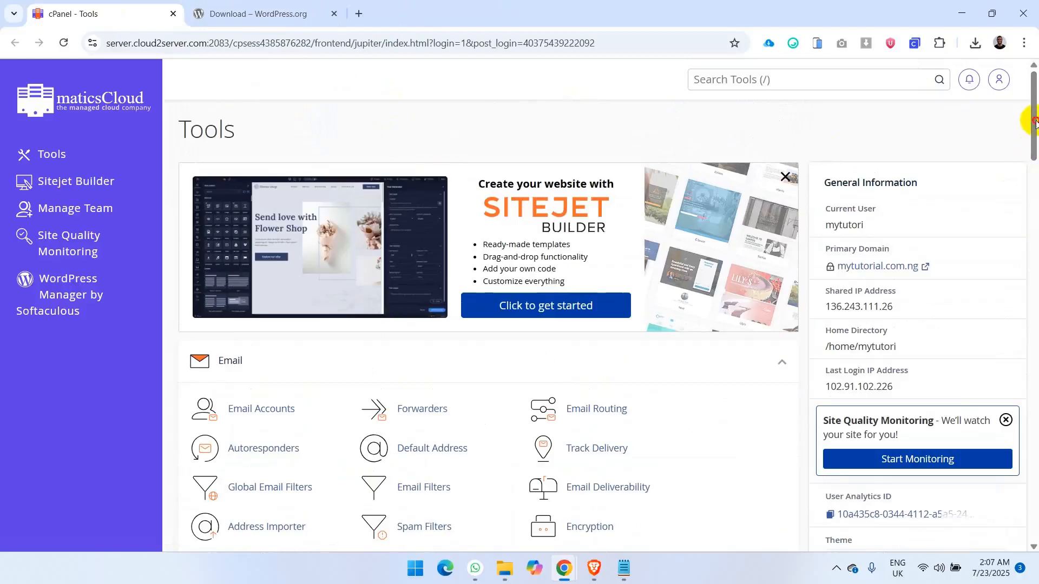
- Open the script.mytutorial.com.ng folder inside public_html in the File Manager
drag(1035, 122, 839, 204)
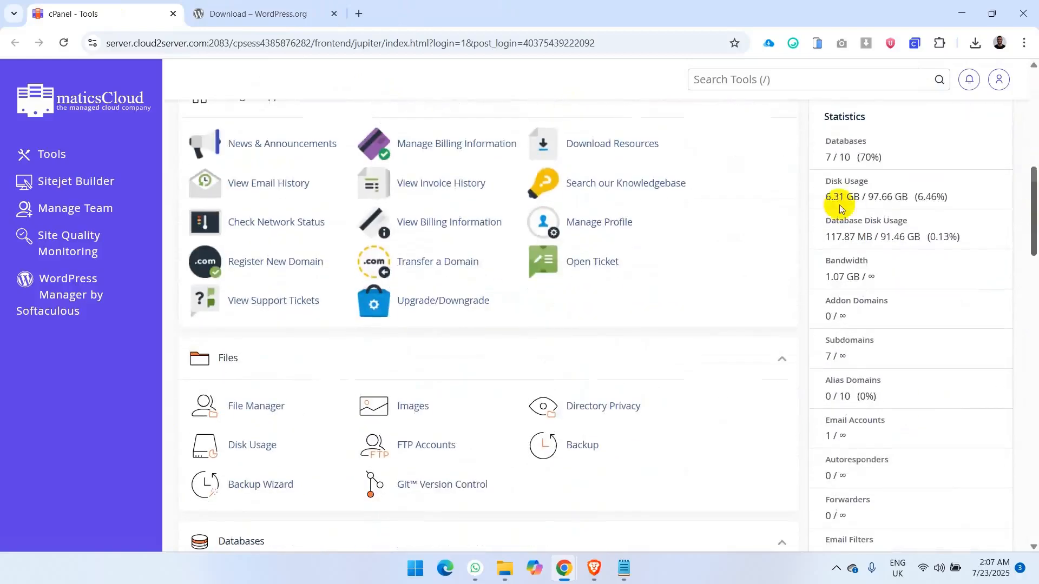
click(242, 407)
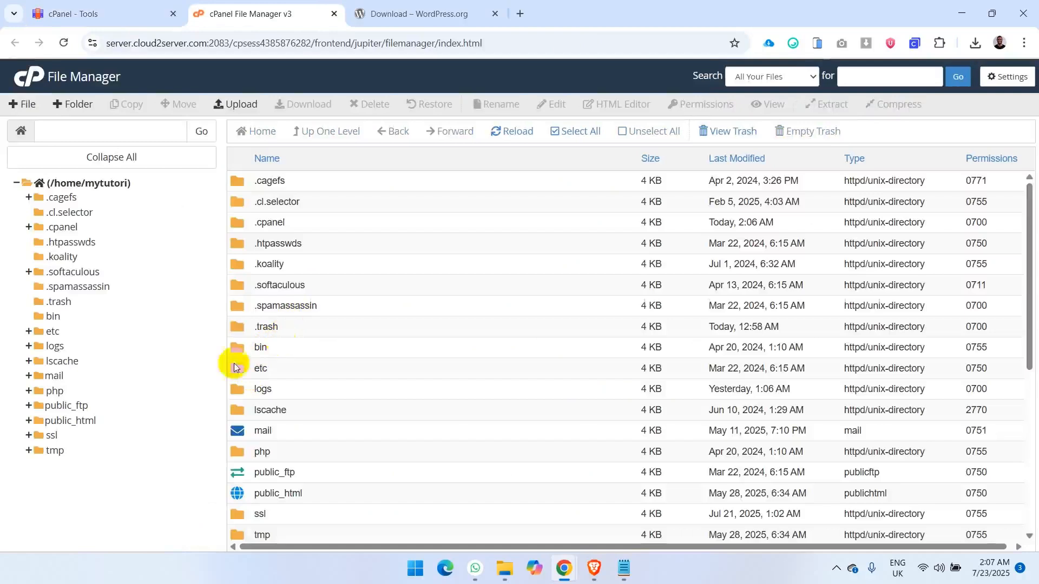
click(74, 421)
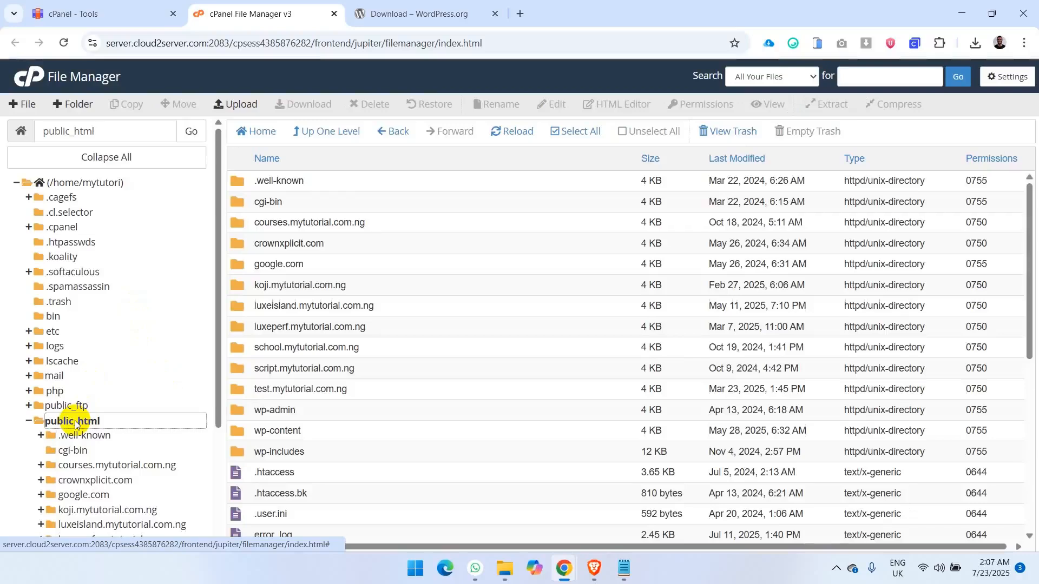
click(235, 369)
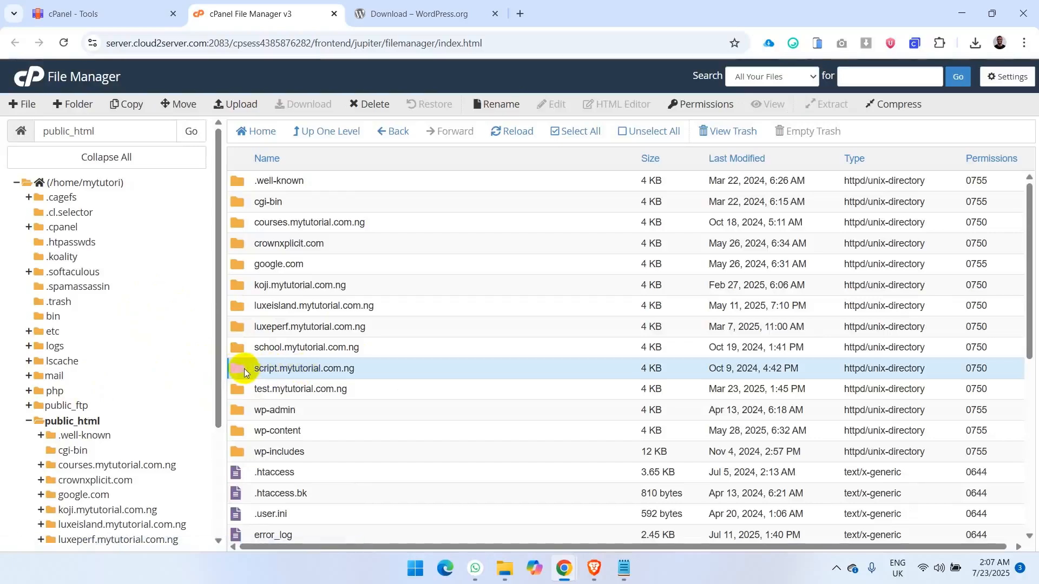
double_click(244, 368)
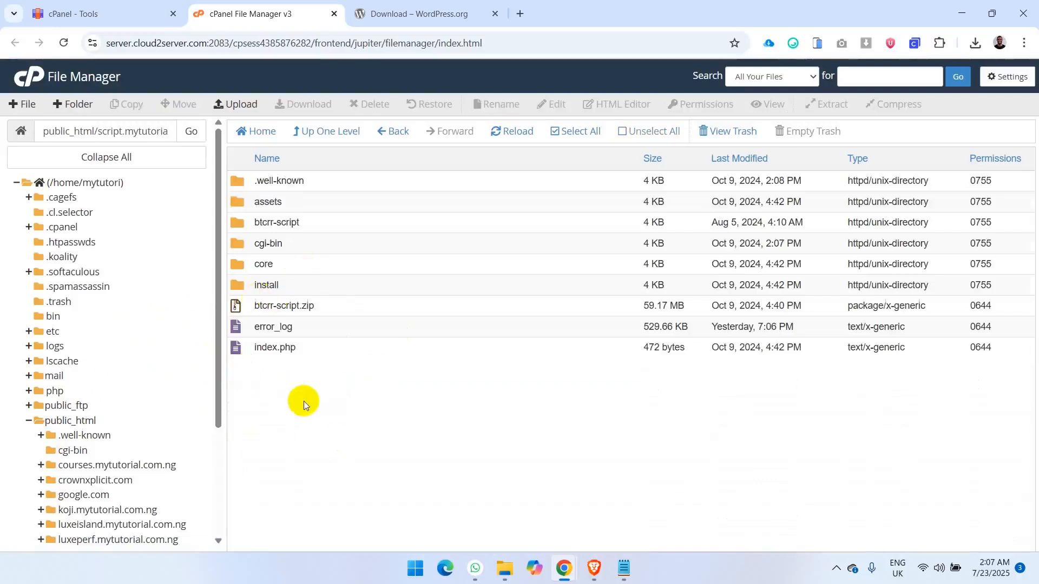
- Move everything from the assets folder through index.php in script.mytutorial.com.ng to the trash, keeping .well-known
click(315, 201)
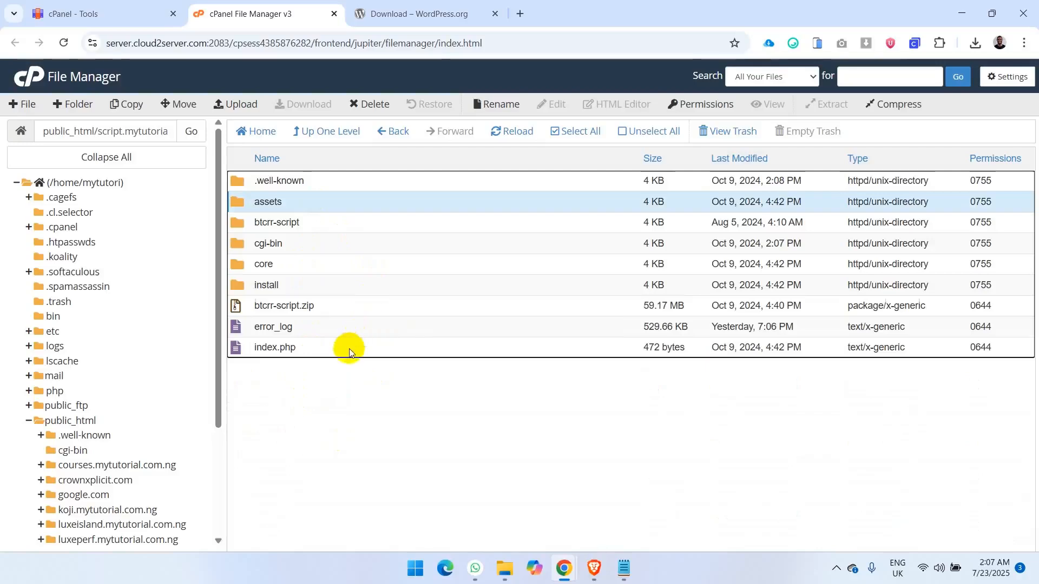
shift+click(349, 349)
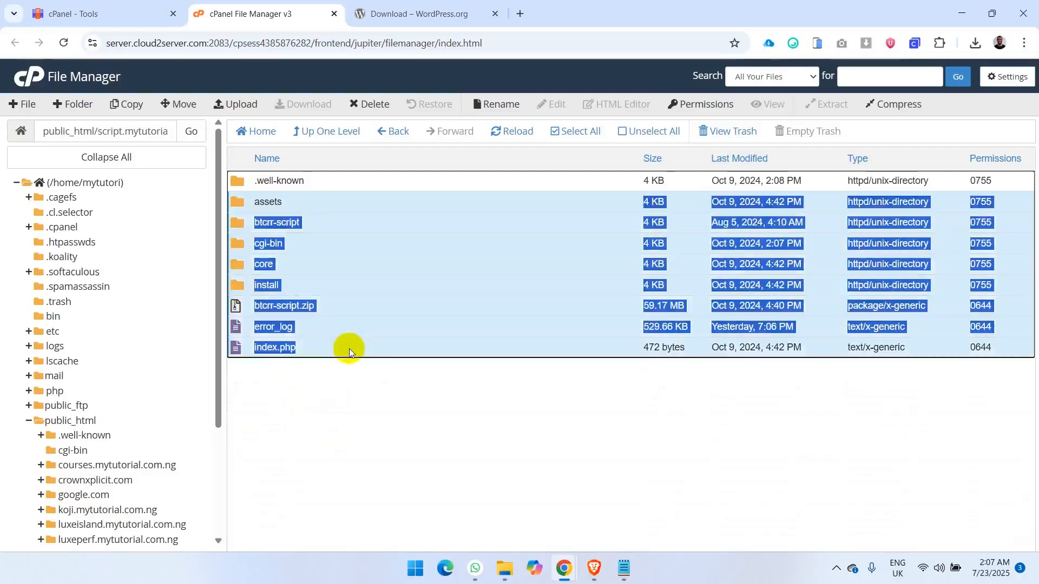
click(376, 104)
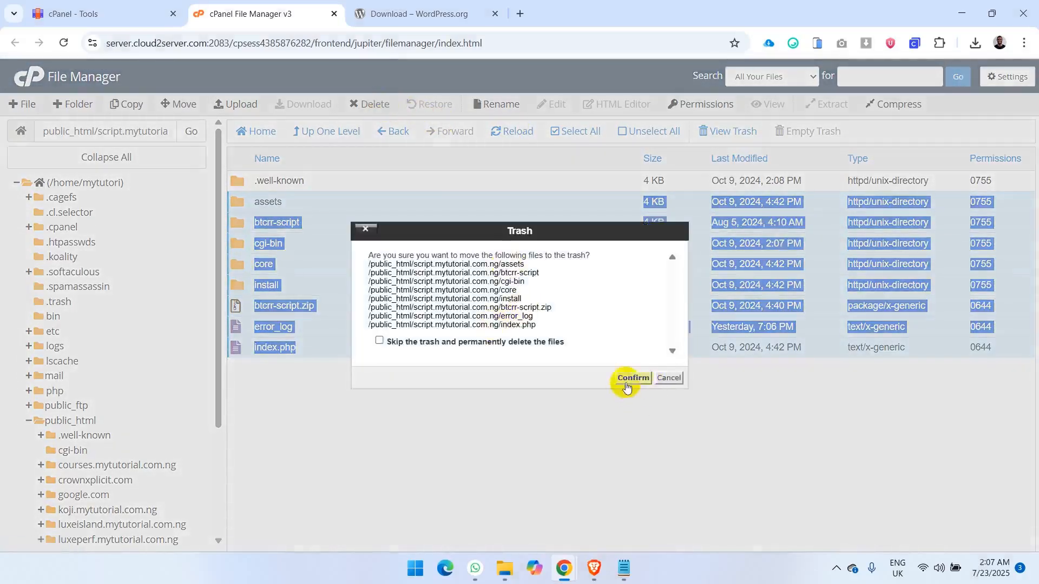
click(626, 382)
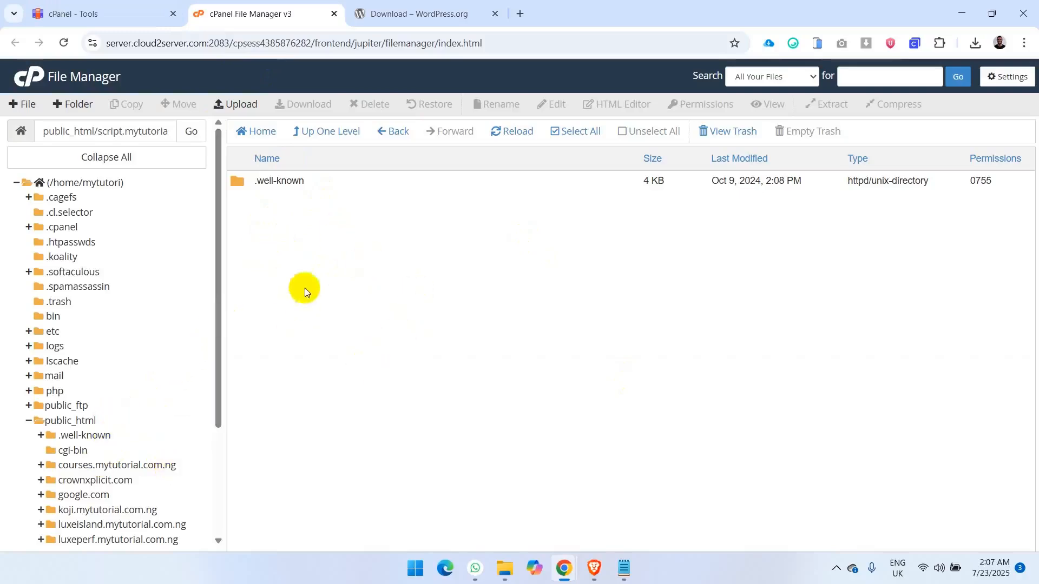
- Upload wordpress-6.8.1.zip from the computer to the script.mytutorial.com.ng folder
click(238, 104)
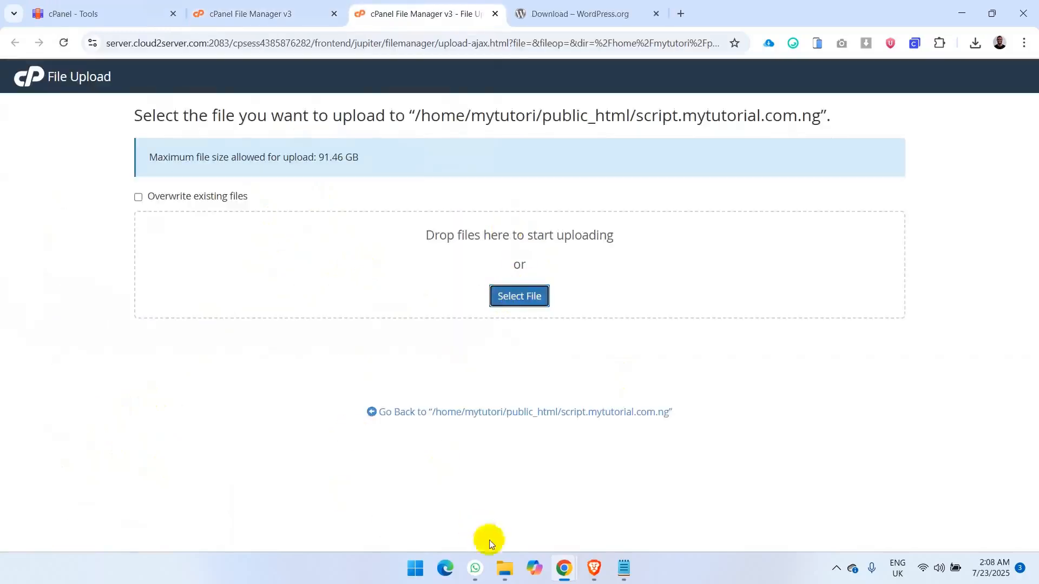
click(504, 568)
drag(651, 317, 229, 299)
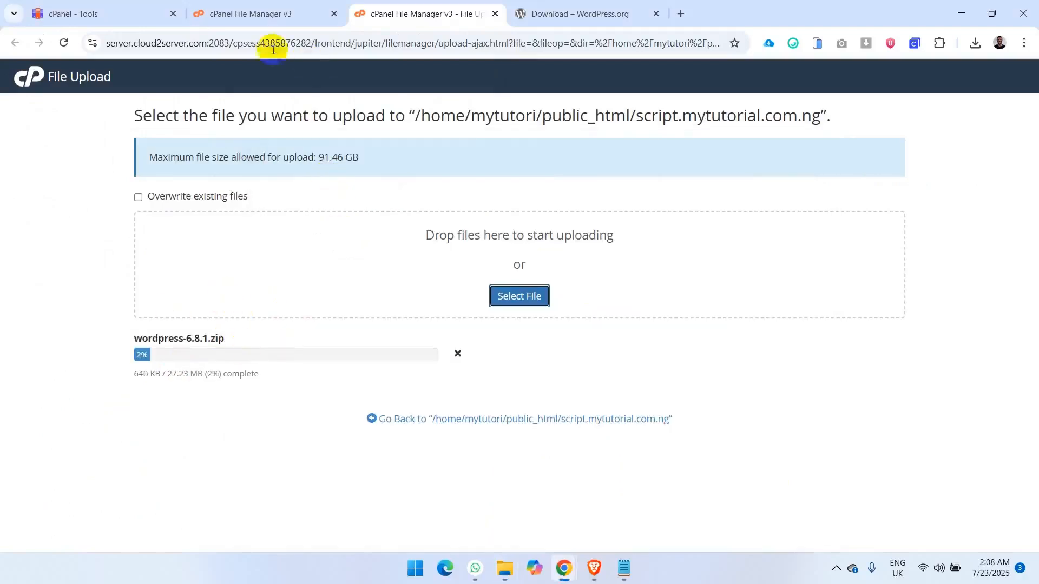
- Examine the domain folders under public_html and the document root of each domain in the Domains list
click(265, 16)
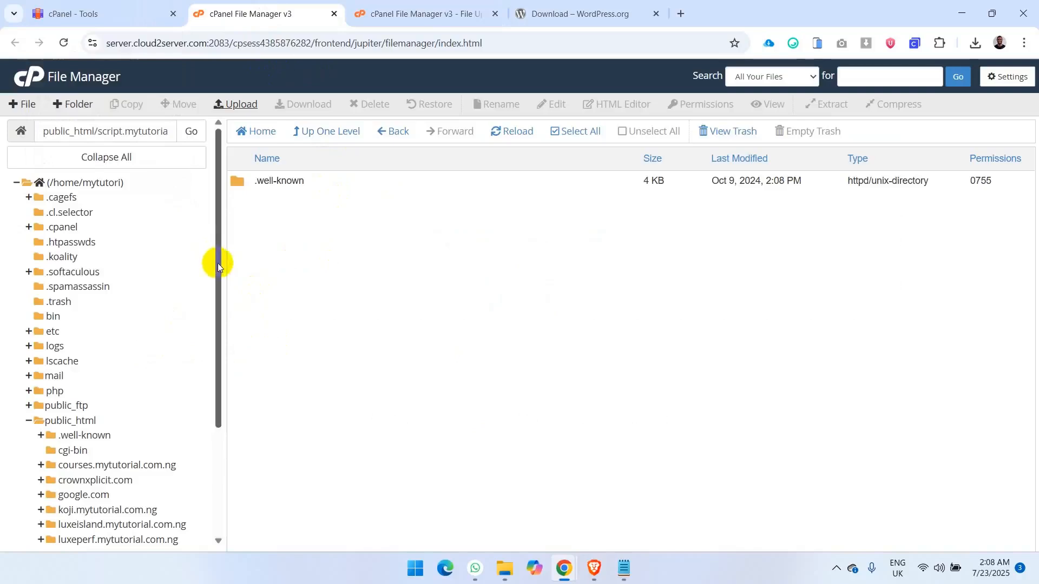
drag(217, 263, 240, 362)
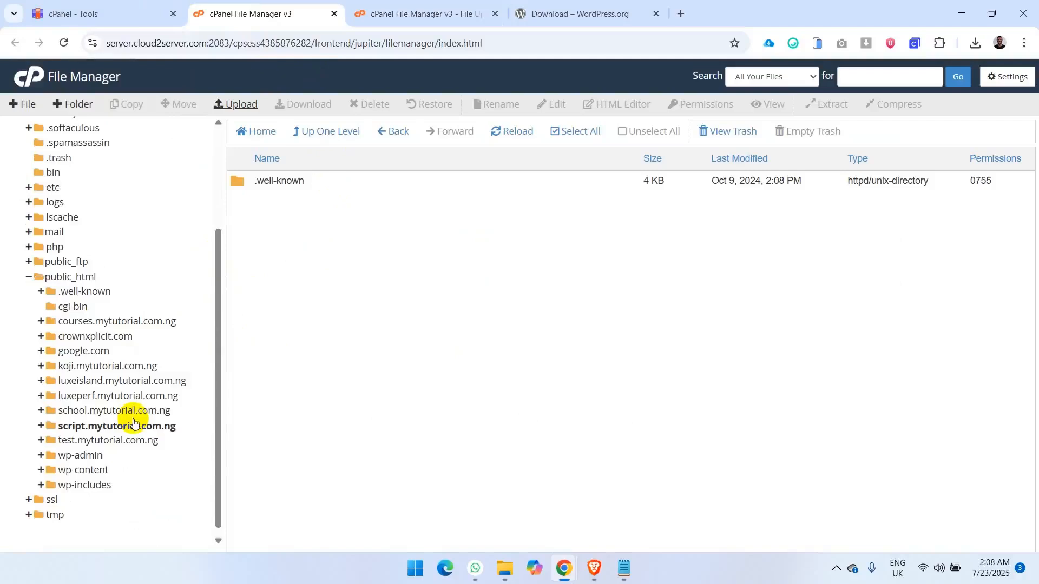
click(70, 277)
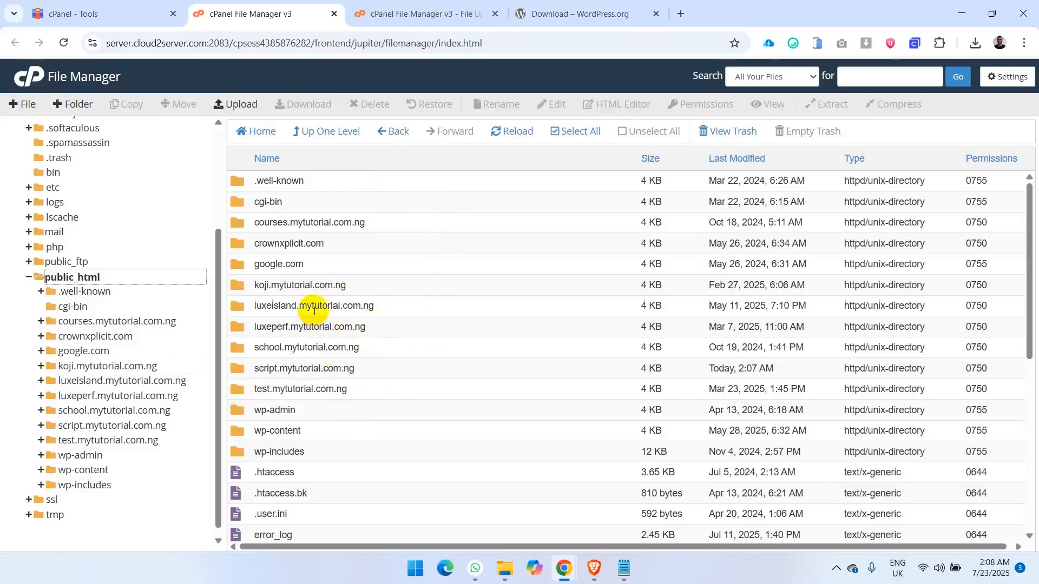
click(94, 16)
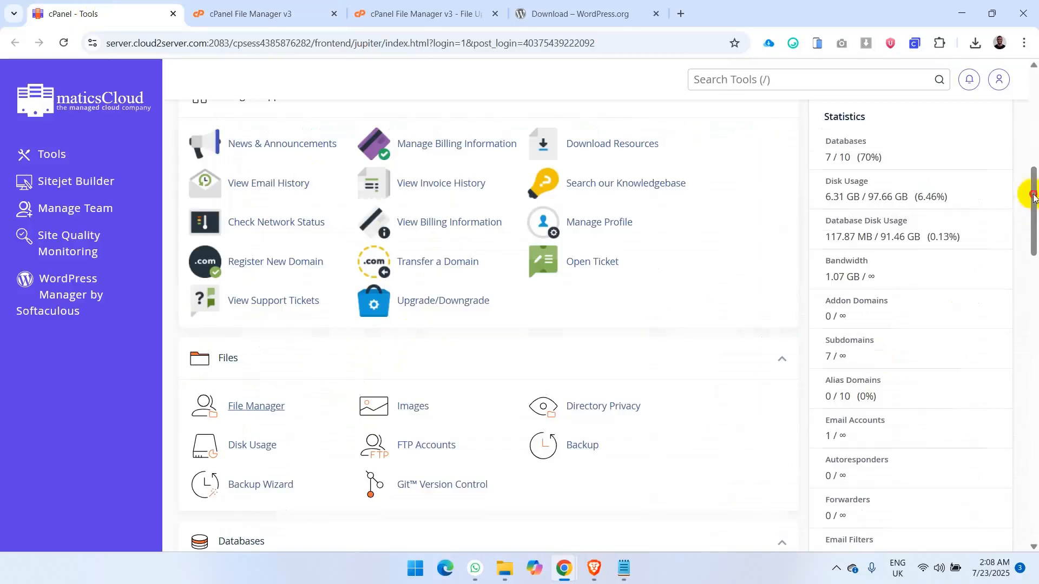
drag(1032, 194, 1032, 288)
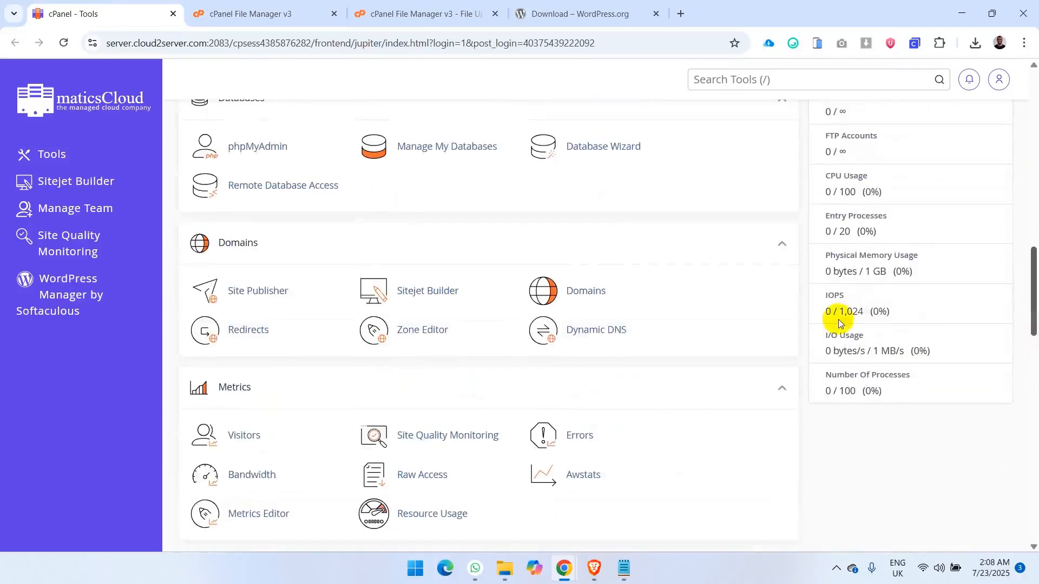
click(593, 290)
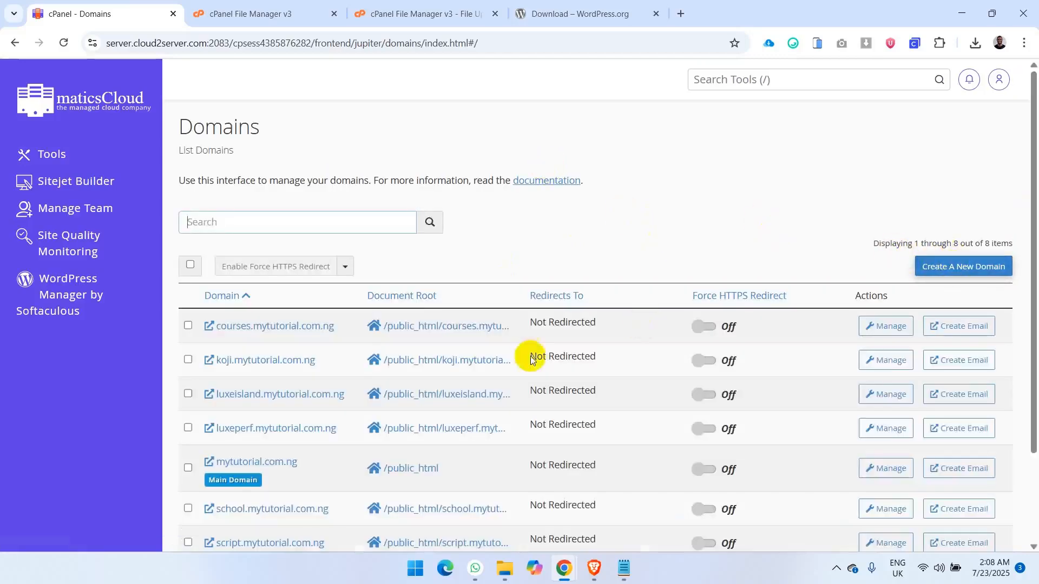
click(274, 13)
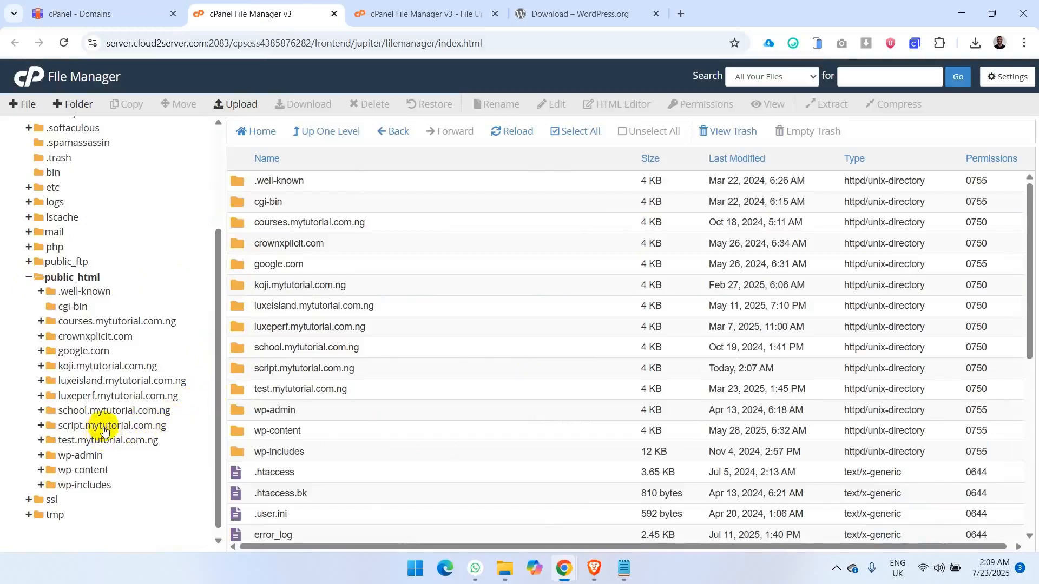
- Go back to the upload's destination folder, extract wordpress-6.8.1.zip into /public_html/script.mytutorial.com.ng and reload the file list
click(407, 8)
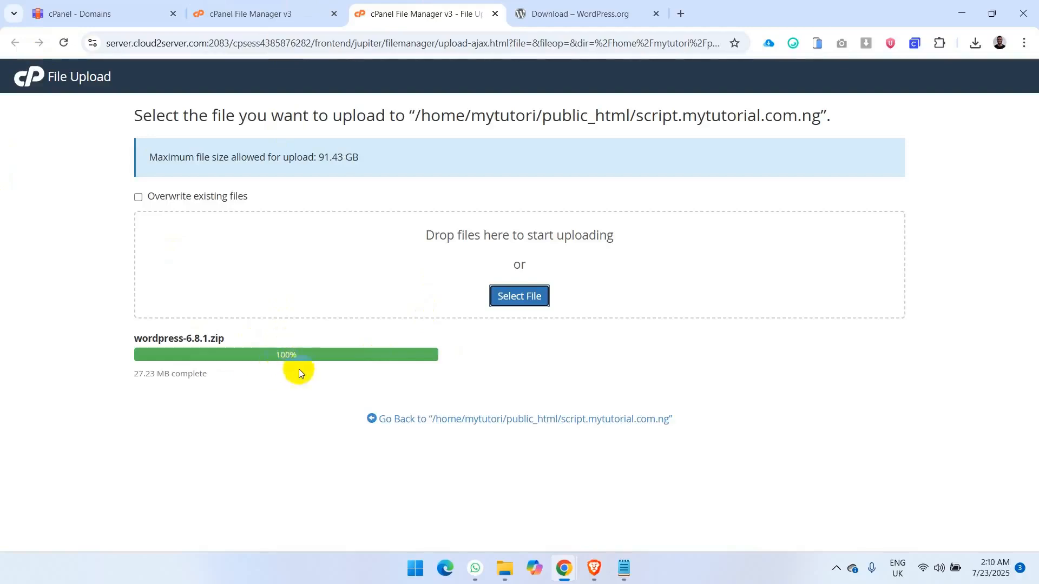
click(523, 419)
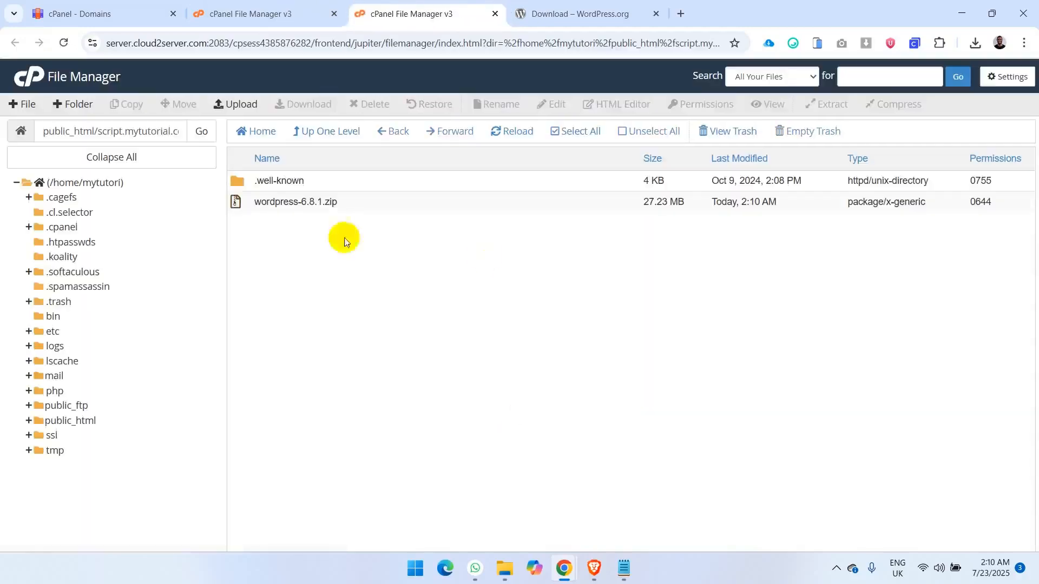
click(354, 210)
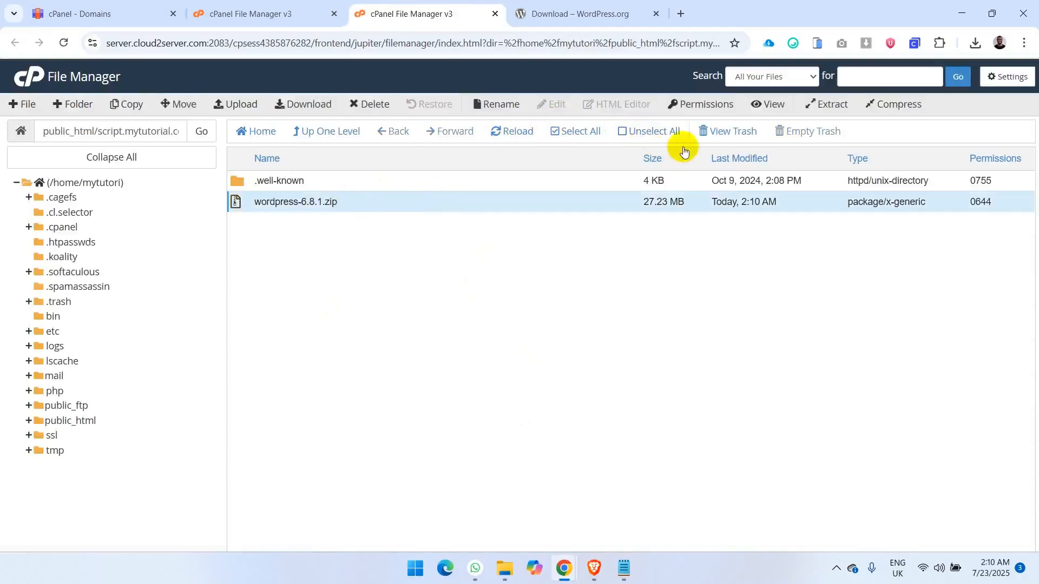
click(840, 106)
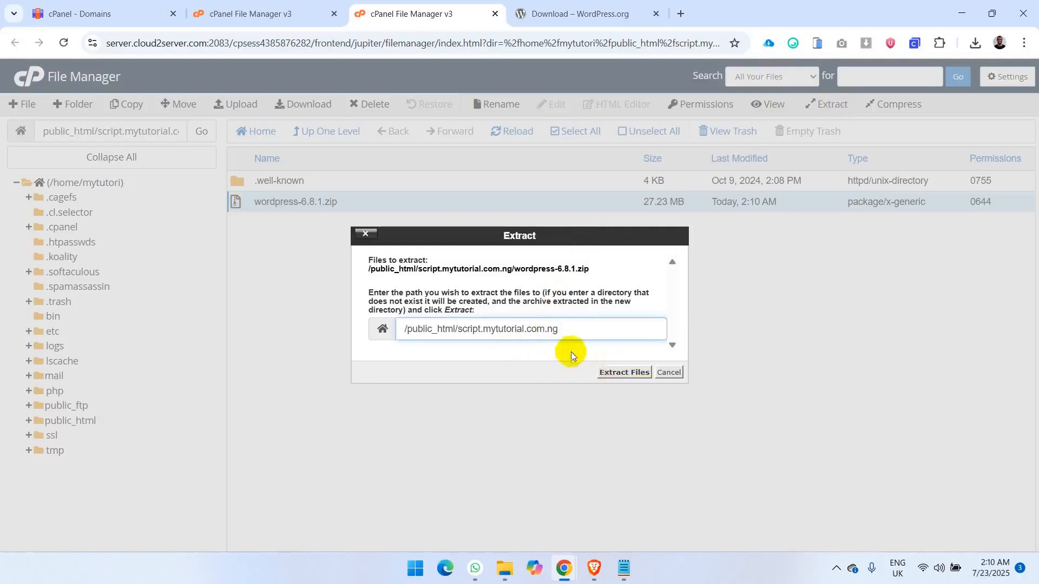
click(605, 370)
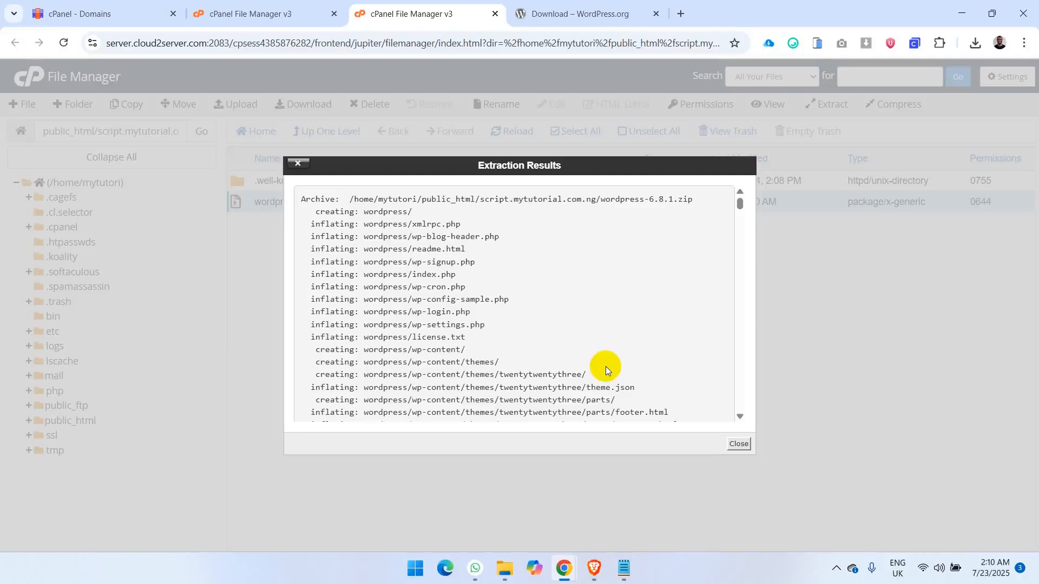
click(744, 447)
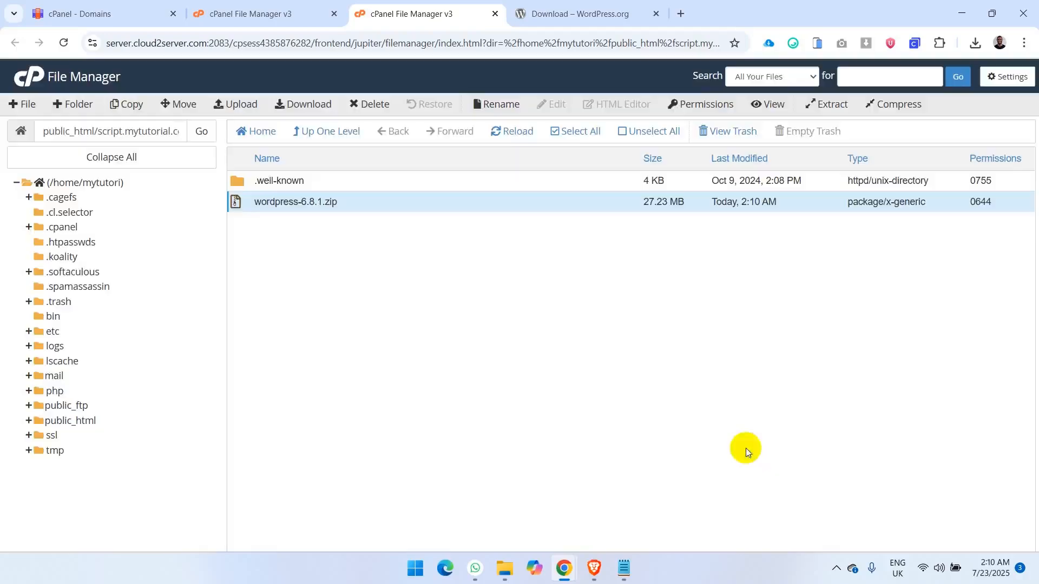
click(519, 131)
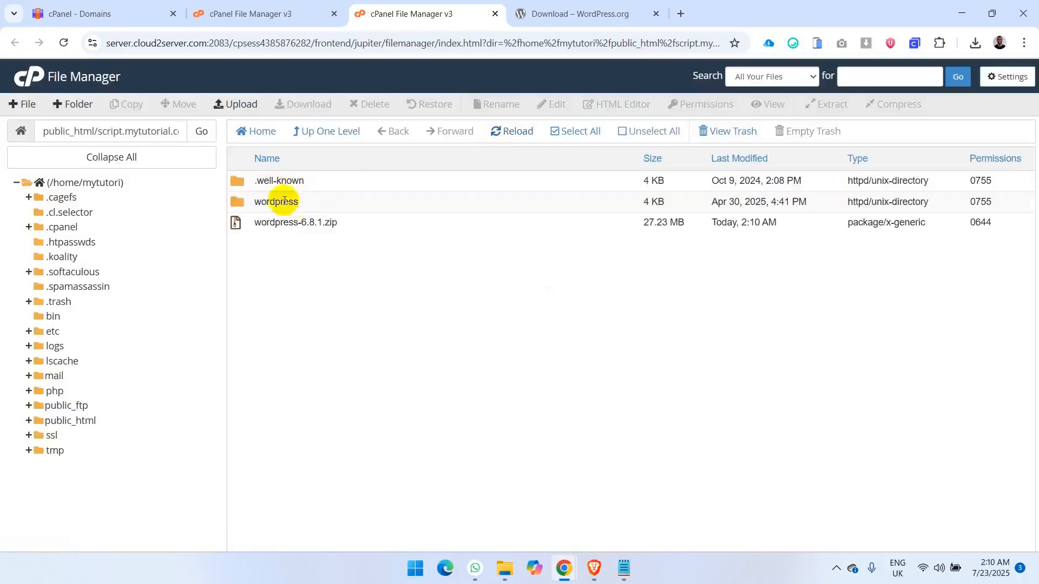
- Move all files and folders inside the extracted wordpress folder to /public_html/script.mytutorial.com.ng/
click(307, 207)
double_click(307, 206)
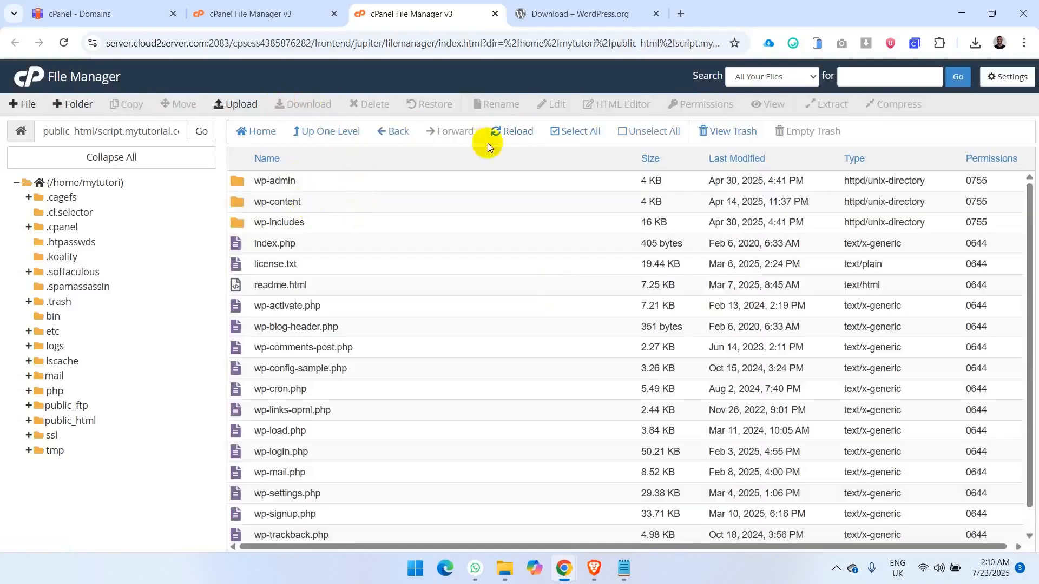
click(574, 126)
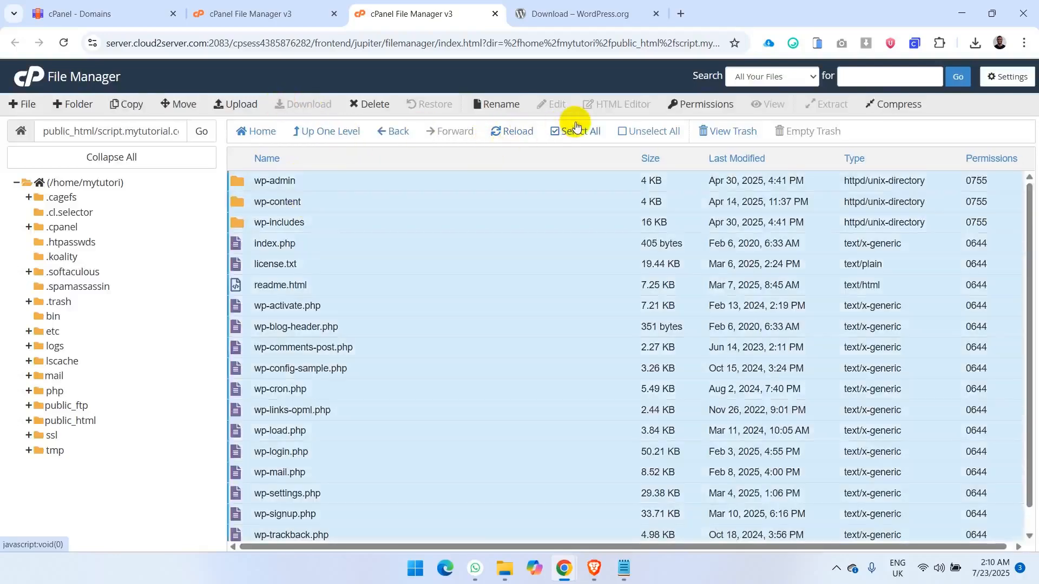
click(184, 103)
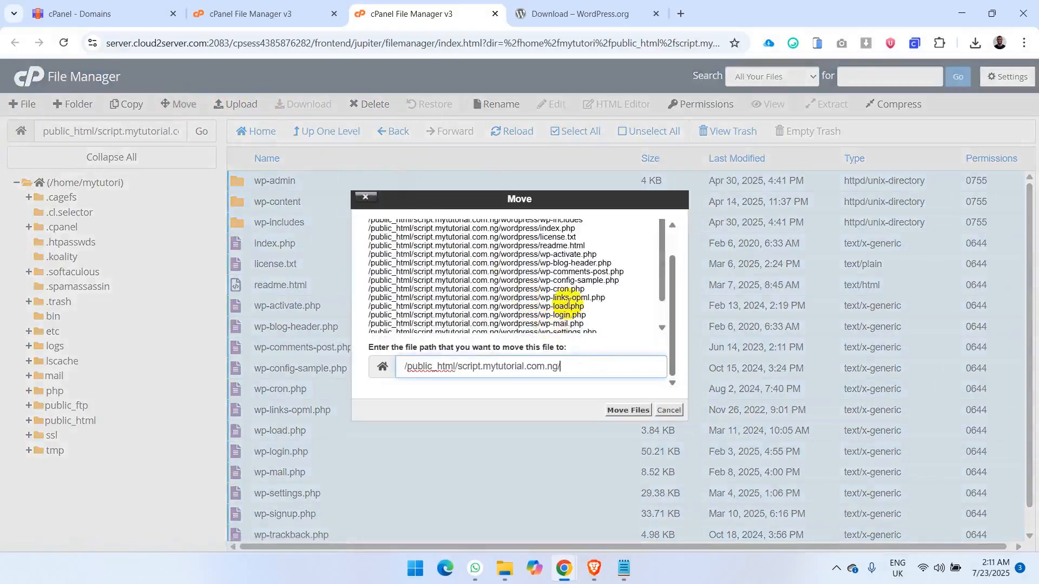
click(626, 407)
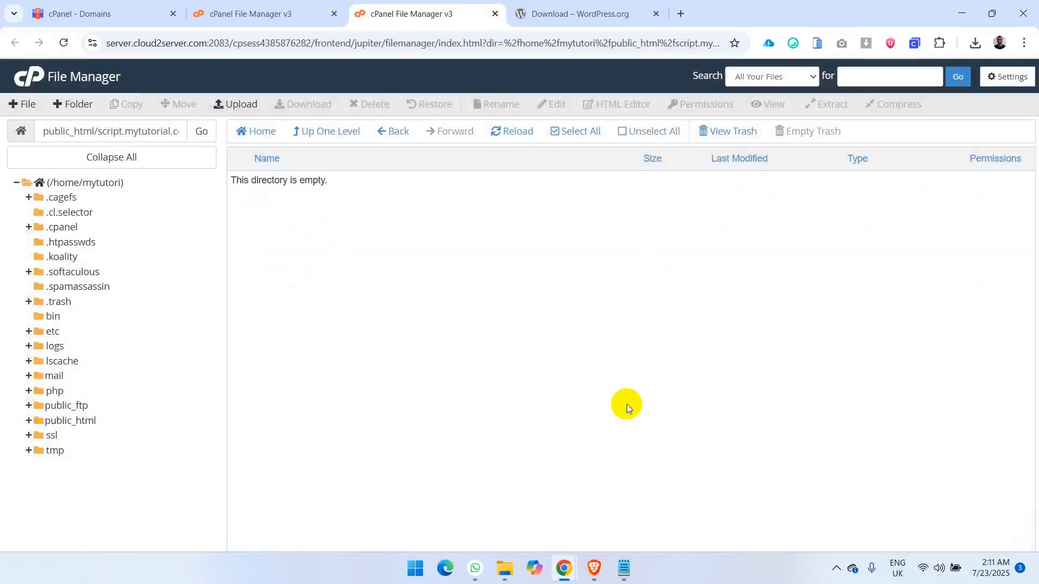
- Return to script.mytutorial.com.ng under public_html and move its wordpress folder to the trash
click(86, 421)
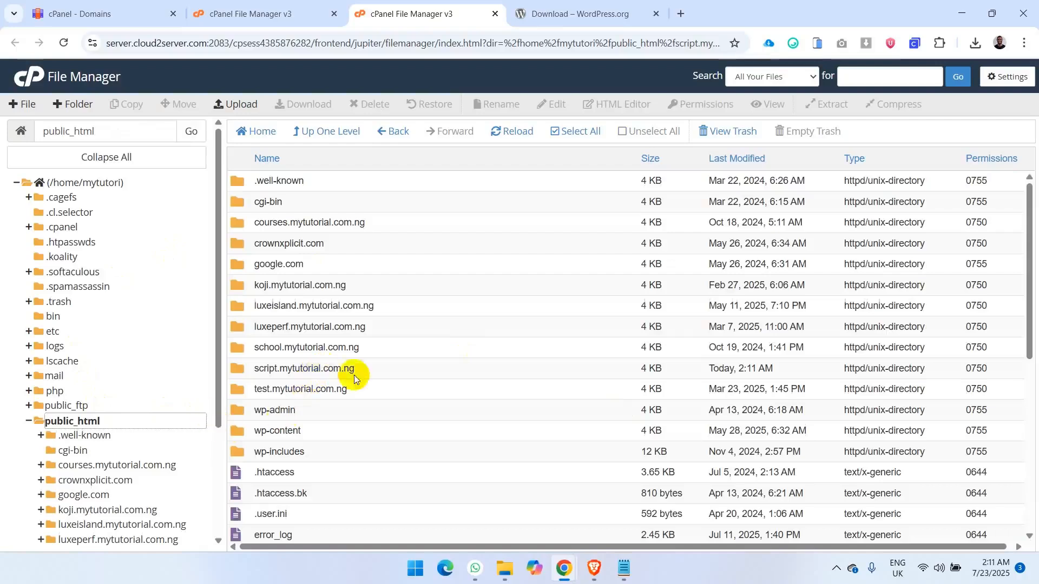
double_click(236, 368)
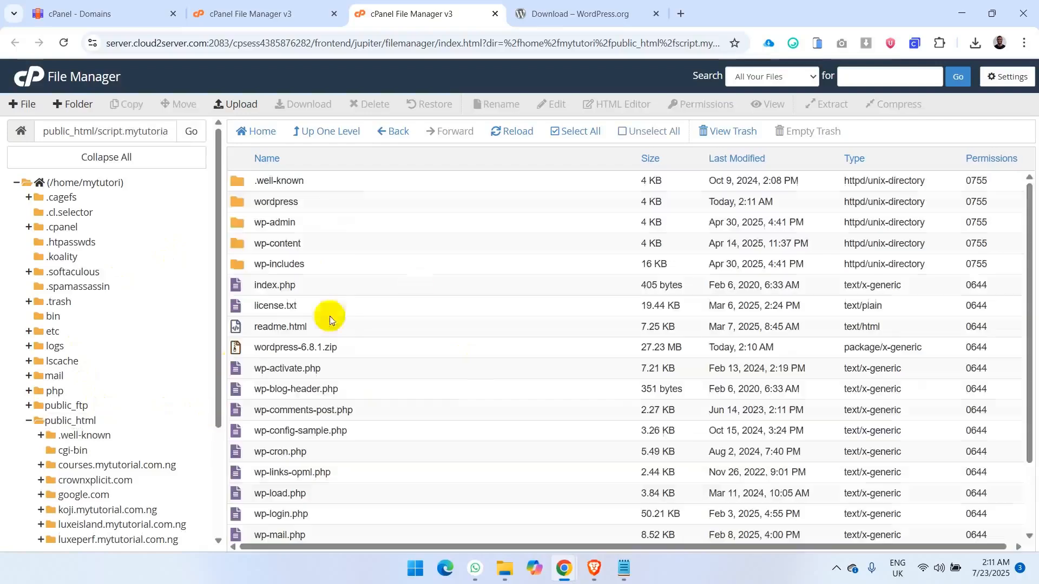
click(313, 203)
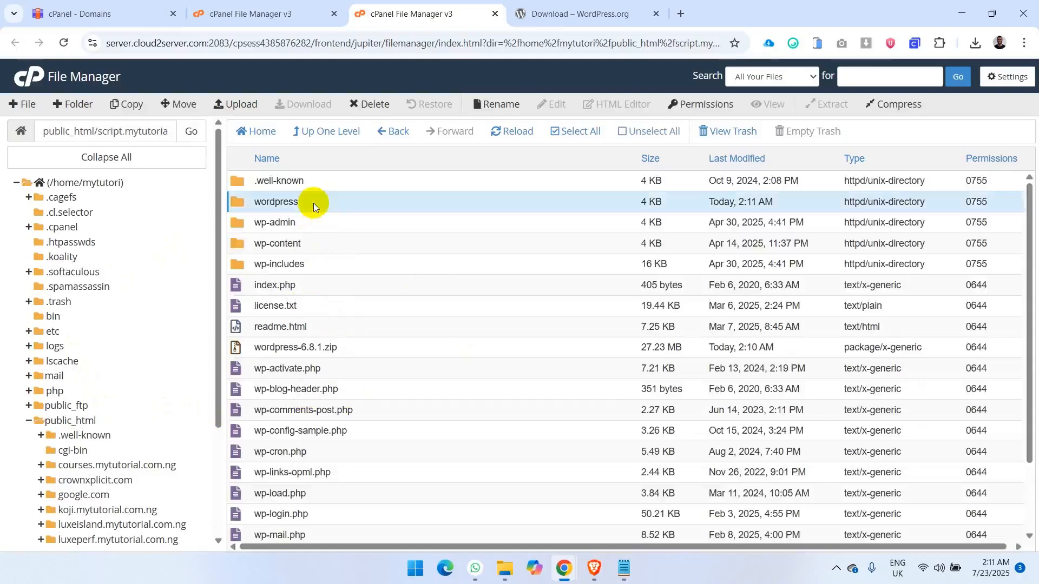
click(388, 105)
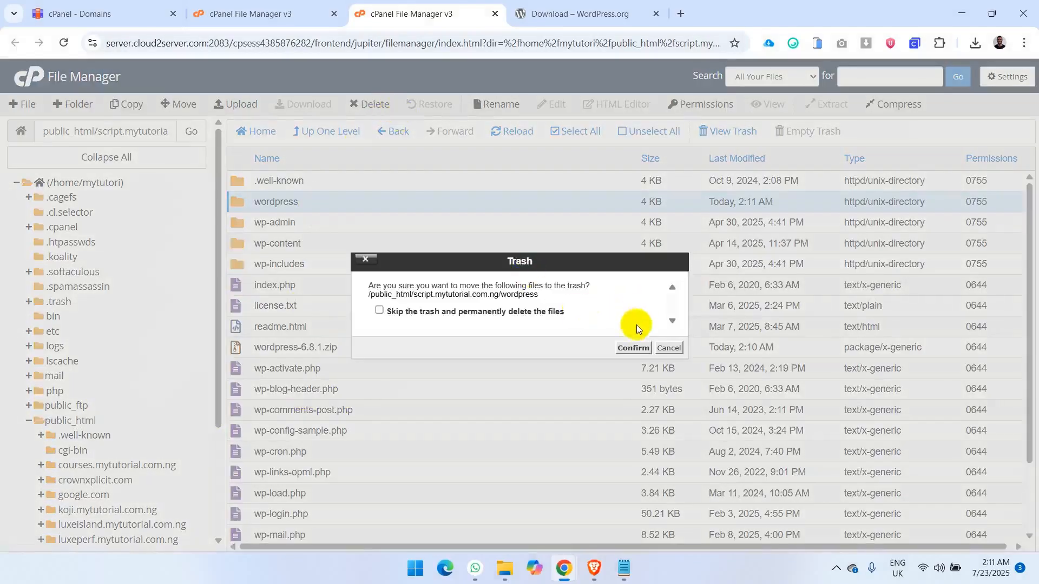
click(628, 345)
- Copy script.mytutorial.com.ng from the folder path, load it in the WordPress.org browser tab and continue the setup with English (United States)
click(362, 331)
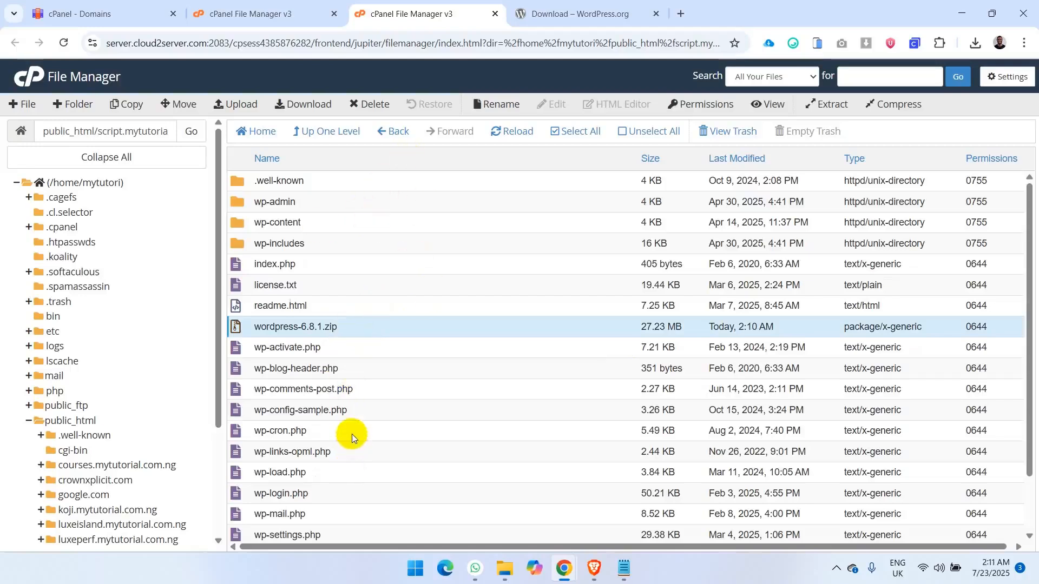
double_click(105, 136)
key(ctrl+c)
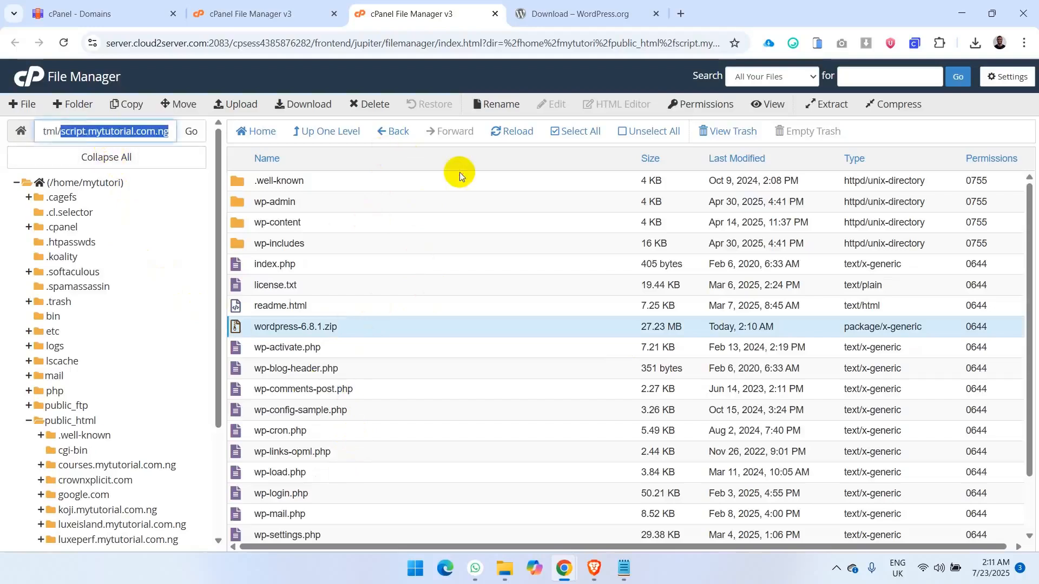
click(608, 12)
click(533, 53)
key(ctrl+v)
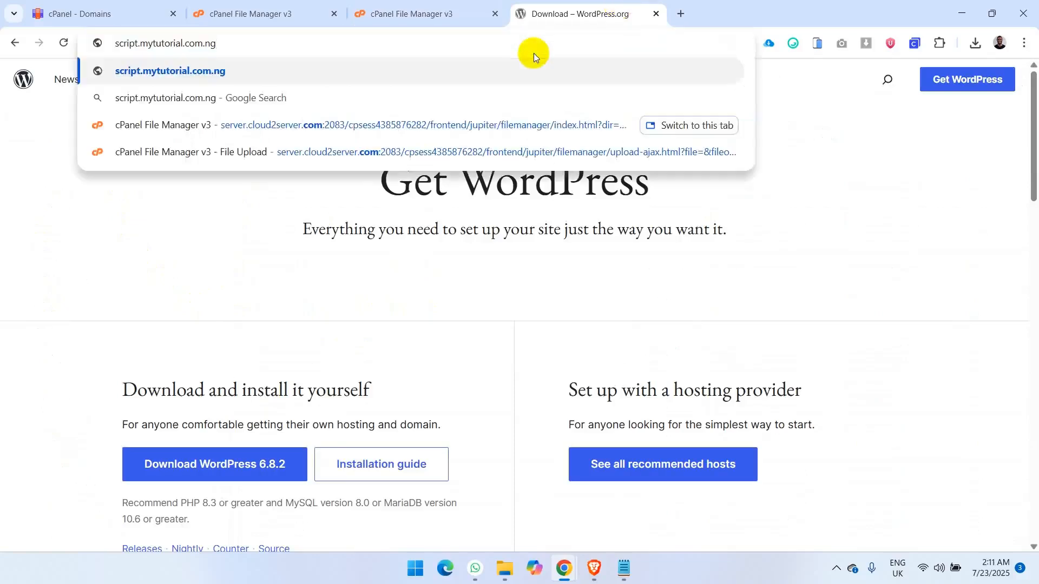
key(Return)
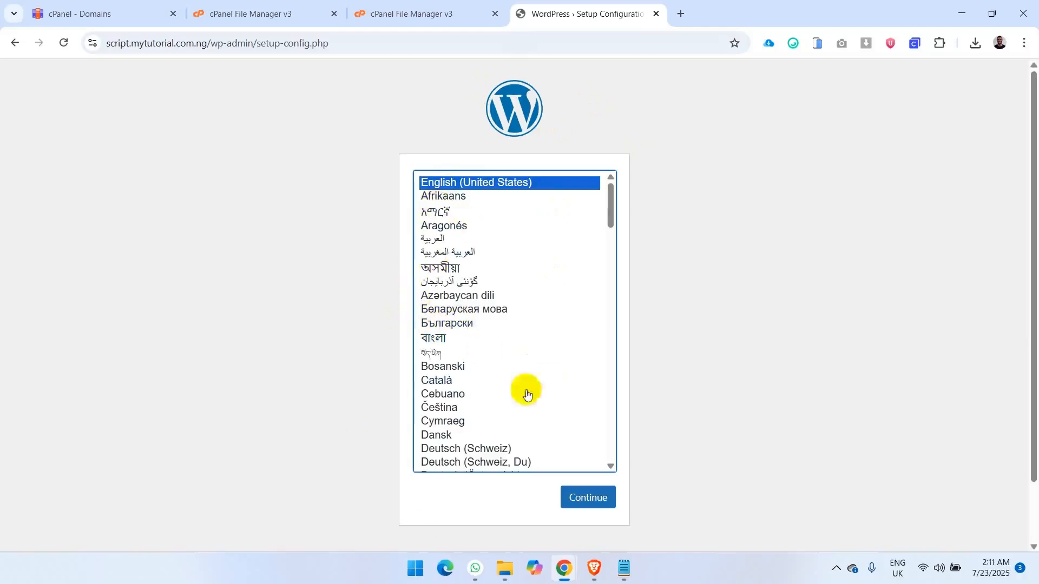
click(579, 496)
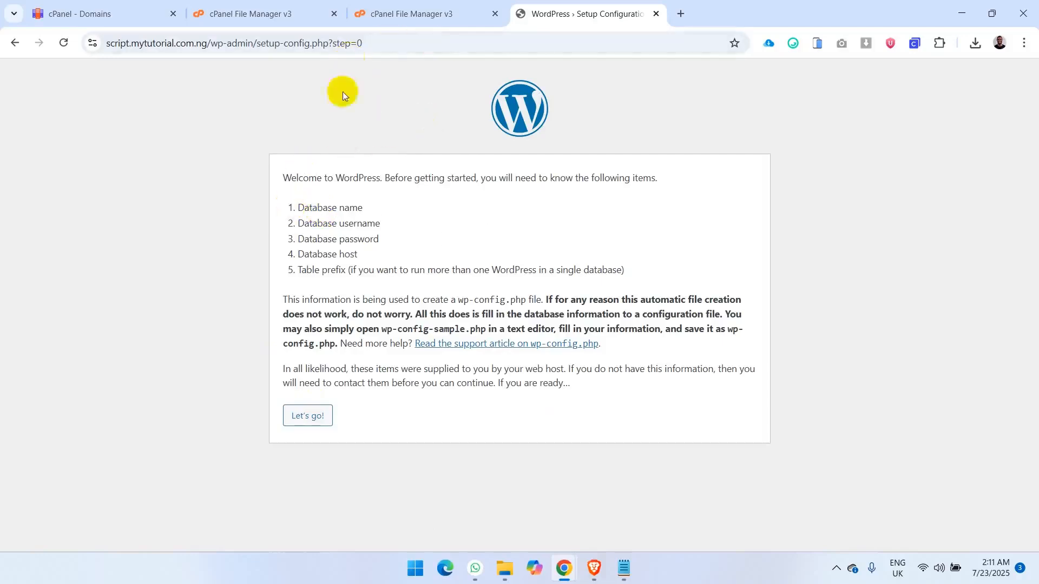
- Return to cPanel, open Manage My Databases from Tools and create a database named mytutori_db_test
click(288, 5)
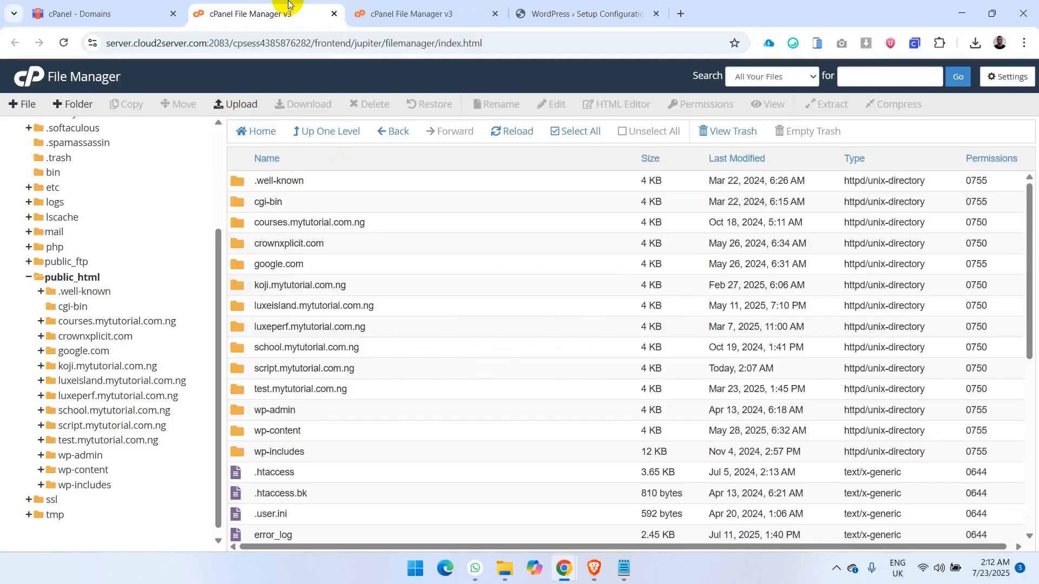
click(129, 5)
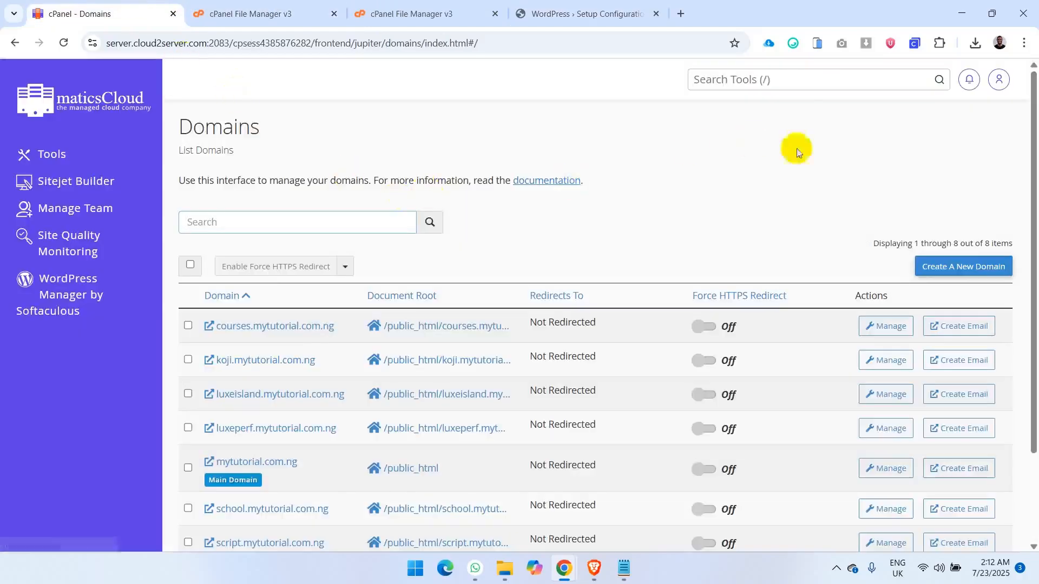
click(78, 118)
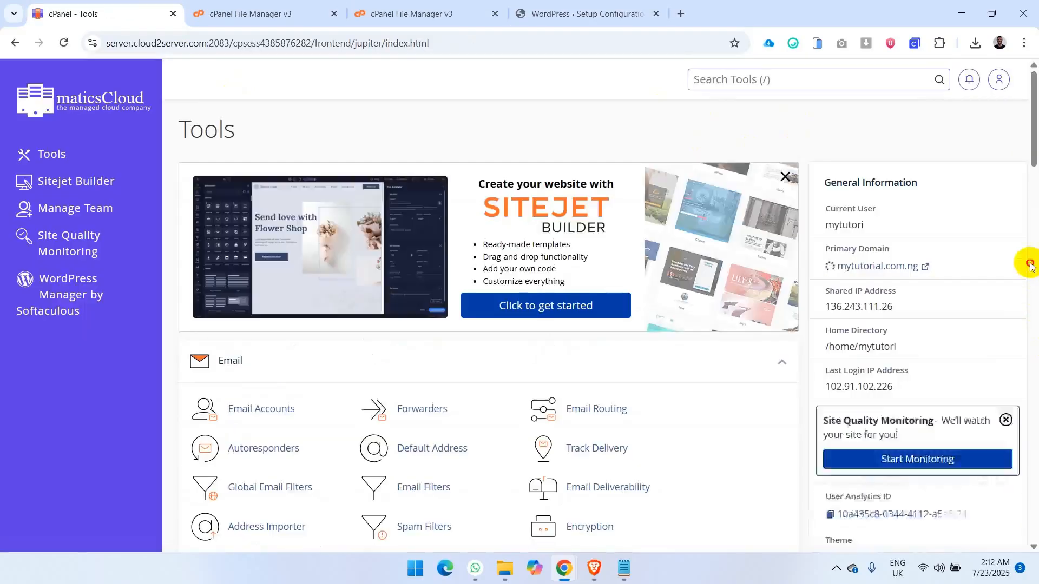
click(1031, 266)
click(1032, 267)
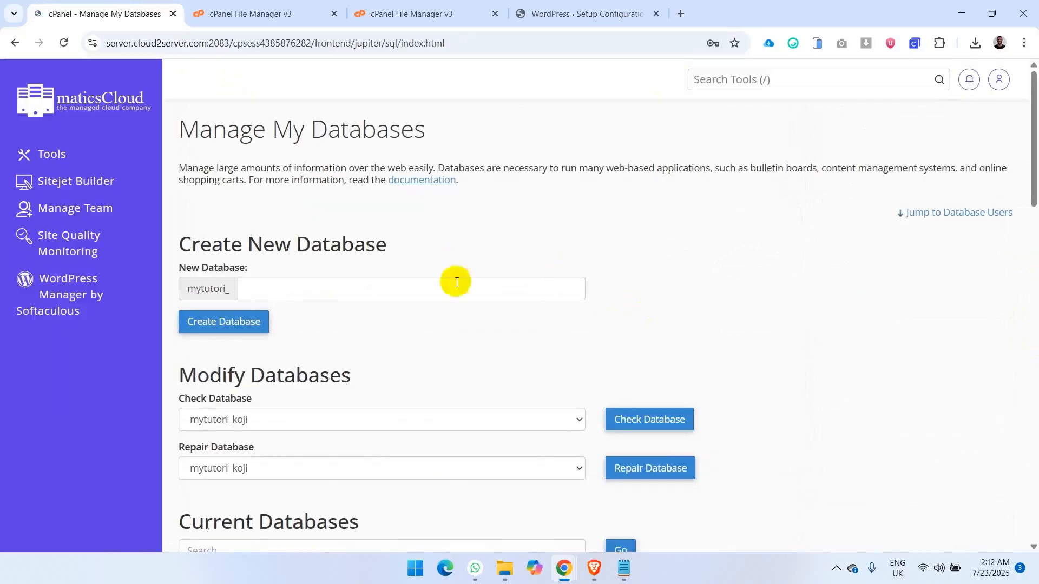
click(408, 288)
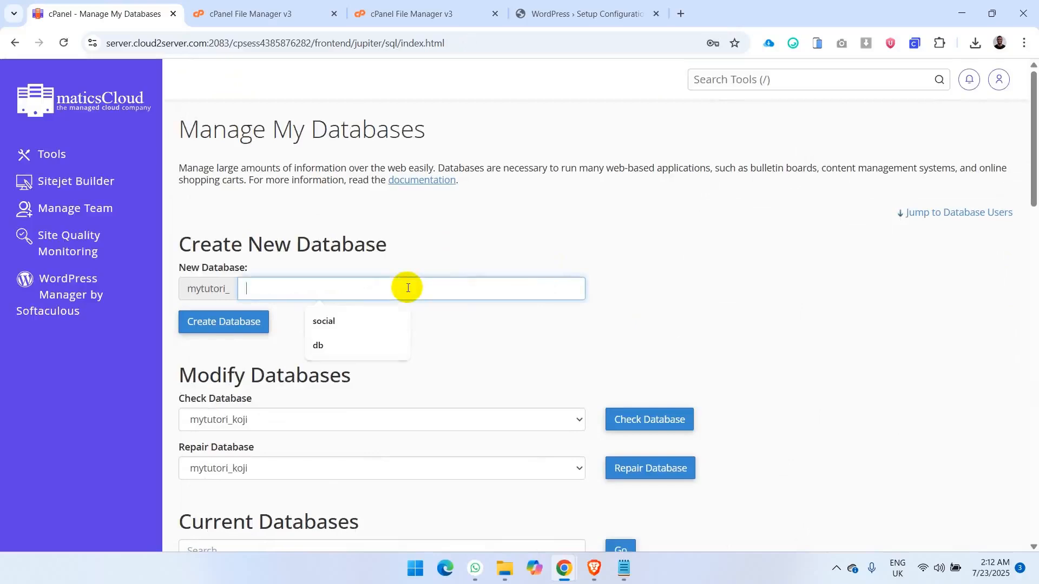
text(db_test)
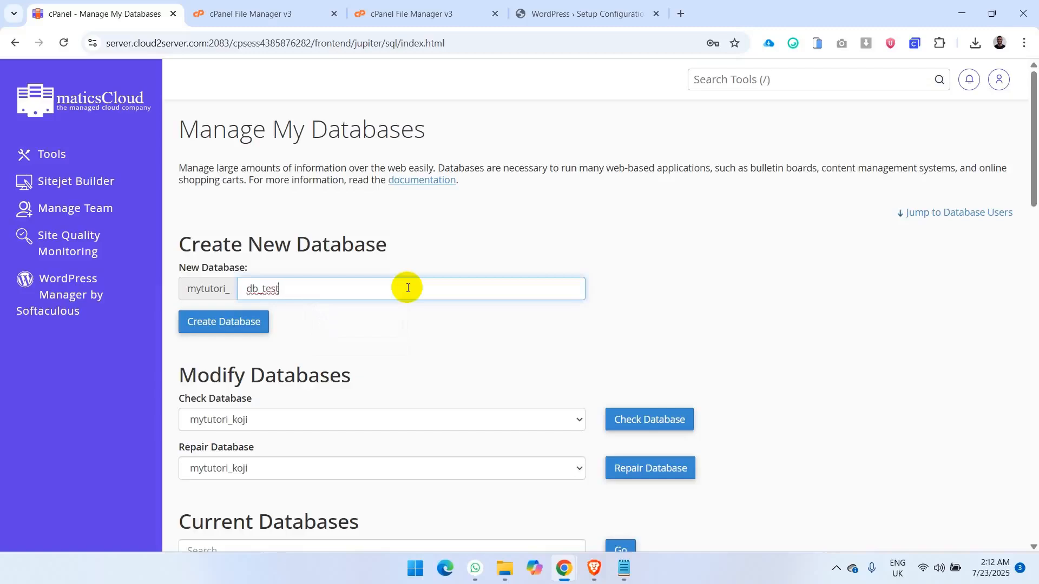
click(226, 323)
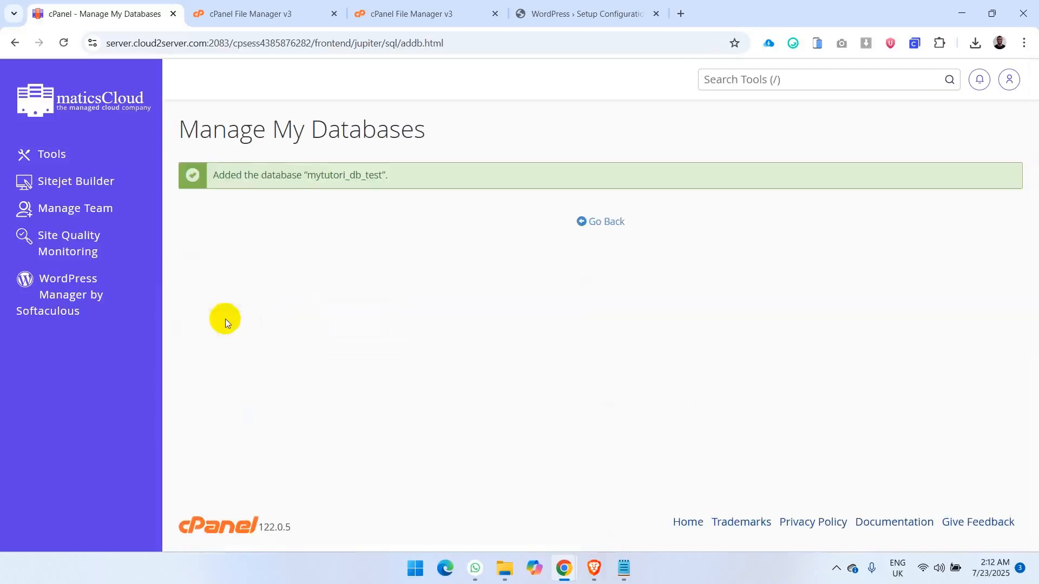
- Go back to the database management page and enter db_tester as the username for a new database user
click(604, 221)
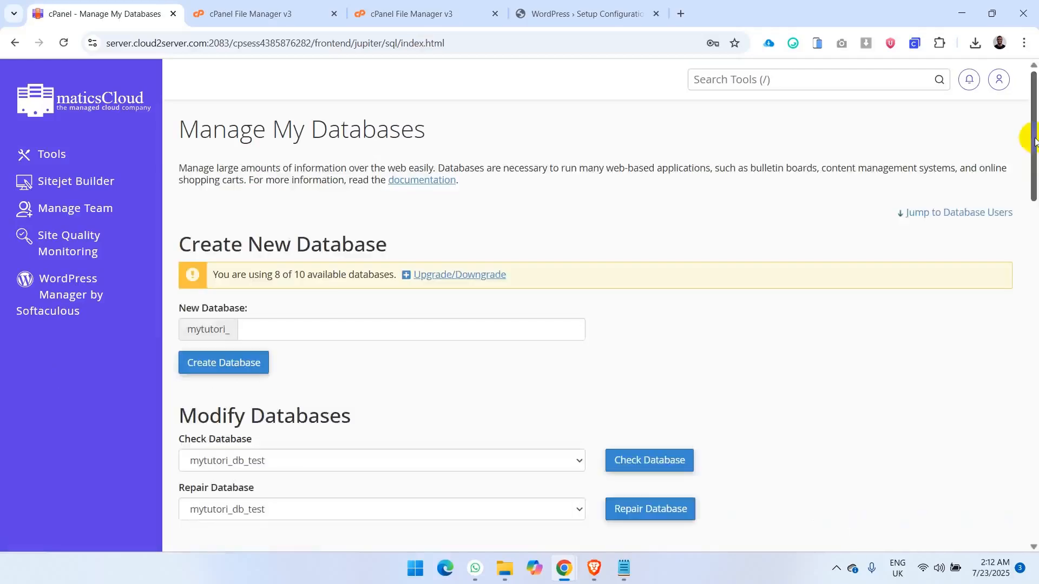
drag(1035, 142, 1034, 355)
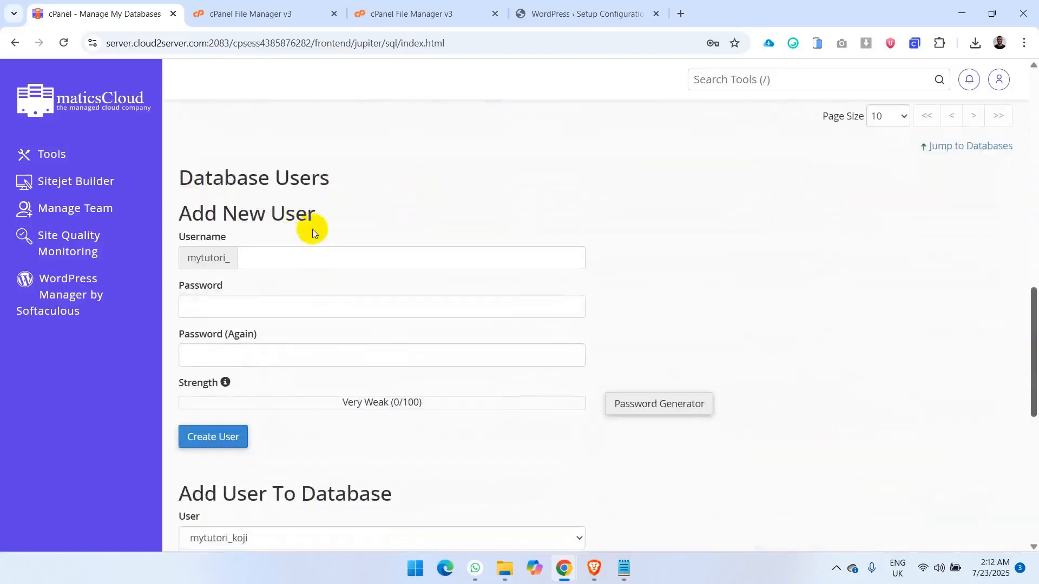
click(291, 258)
text(db)
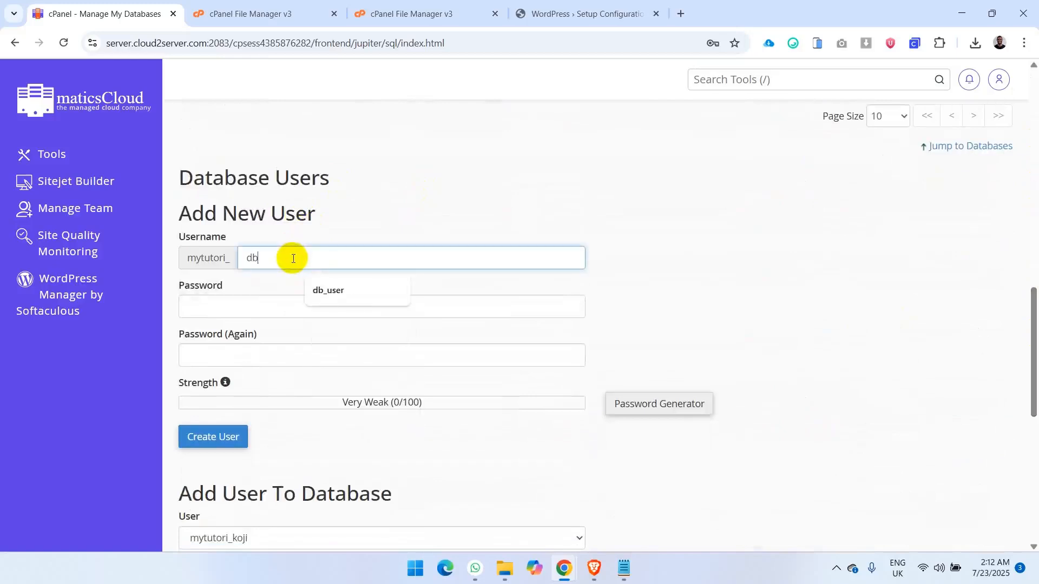
text(_tester)
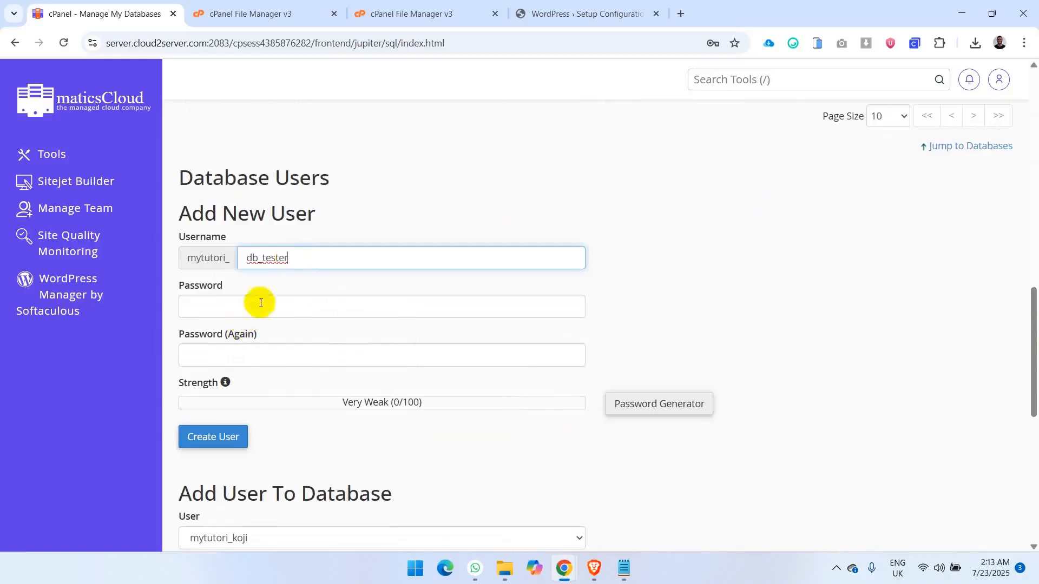
click(291, 295)
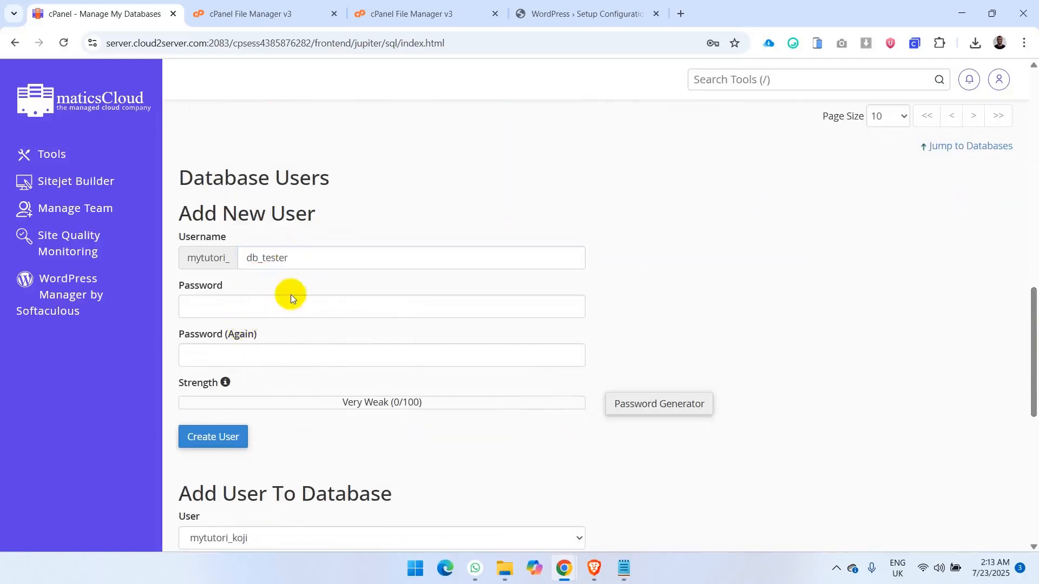
- Generate a password for the new database user and paste a copy of it into the open Notepad note
click(691, 406)
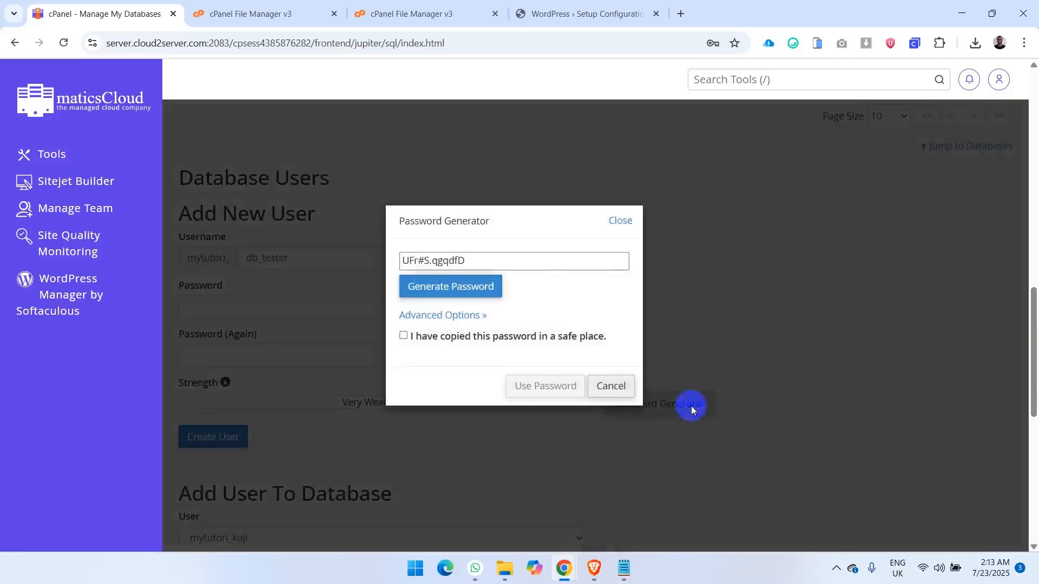
triple_click(503, 261)
key(ctrl+c)
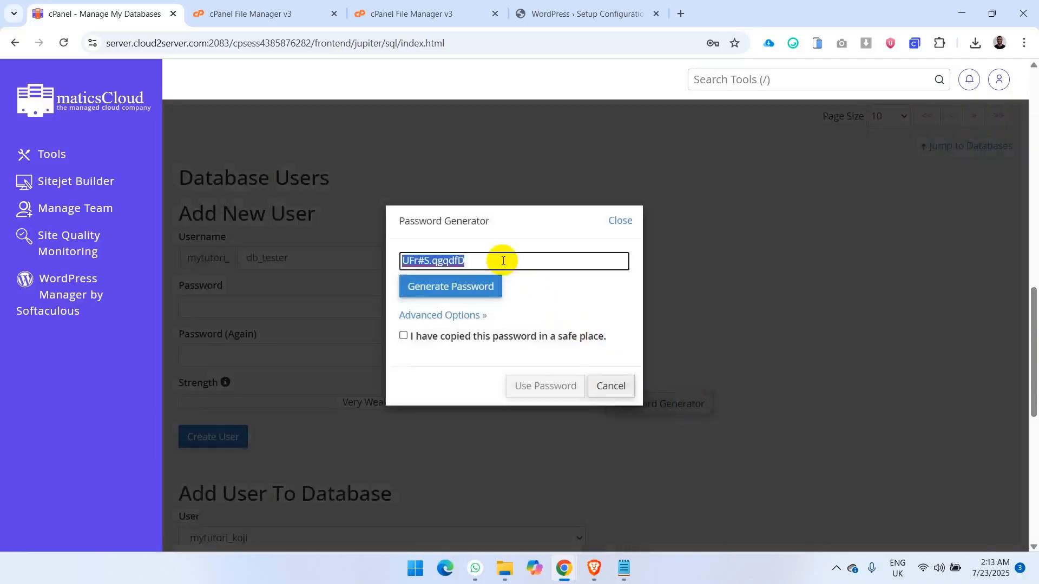
click(624, 568)
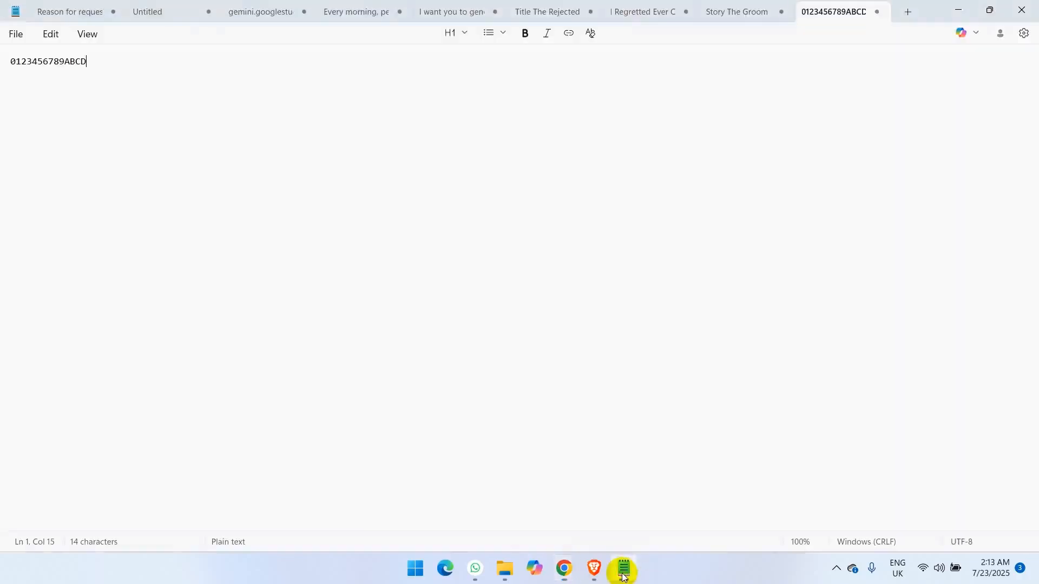
key(ctrl+v)
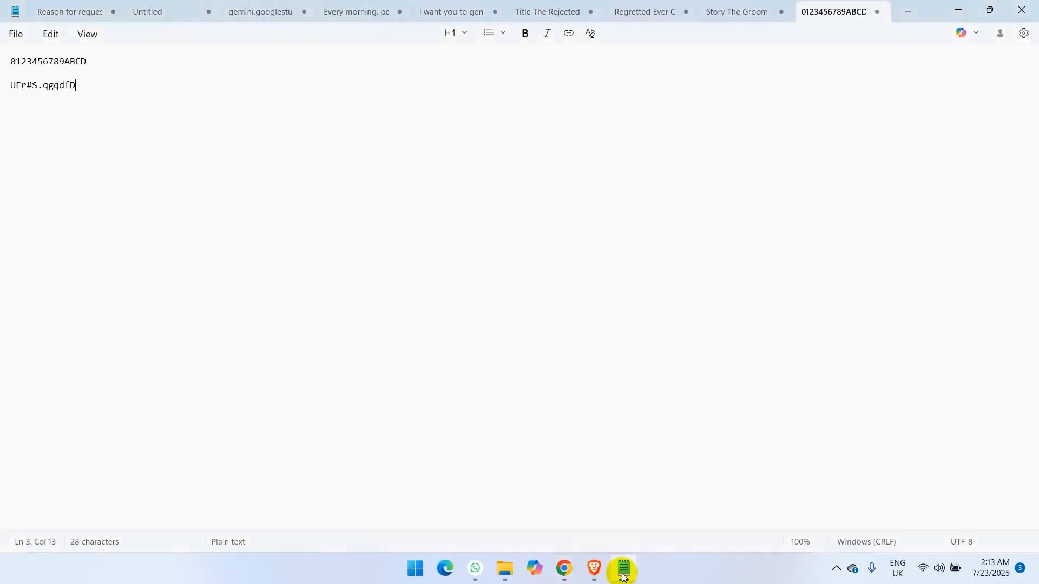
- Switch back to Chrome, apply the generated password, create the database user and dismiss the browser's offer to save the password
mouse_move(563, 568)
click(608, 506)
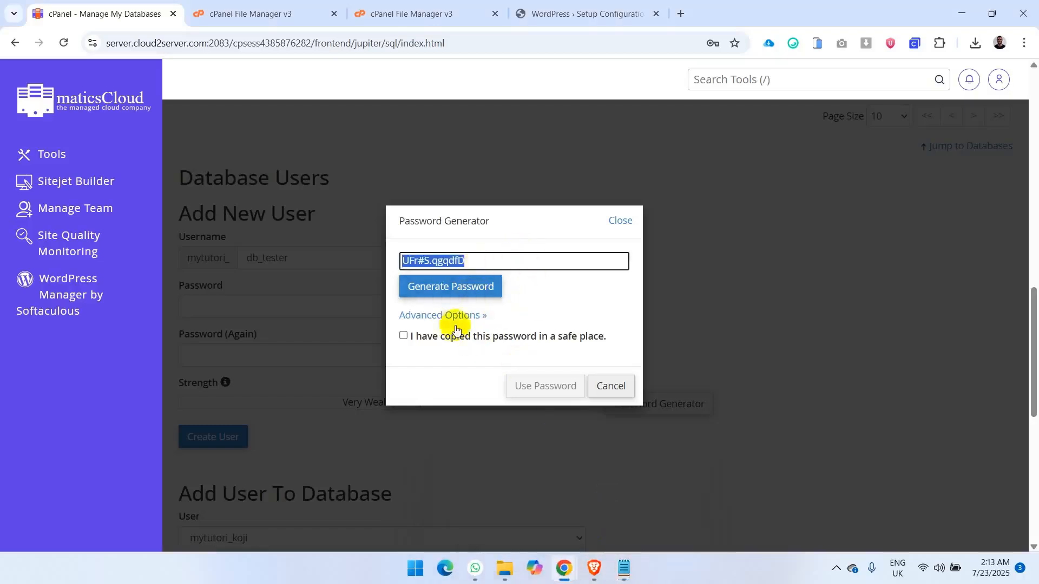
click(433, 336)
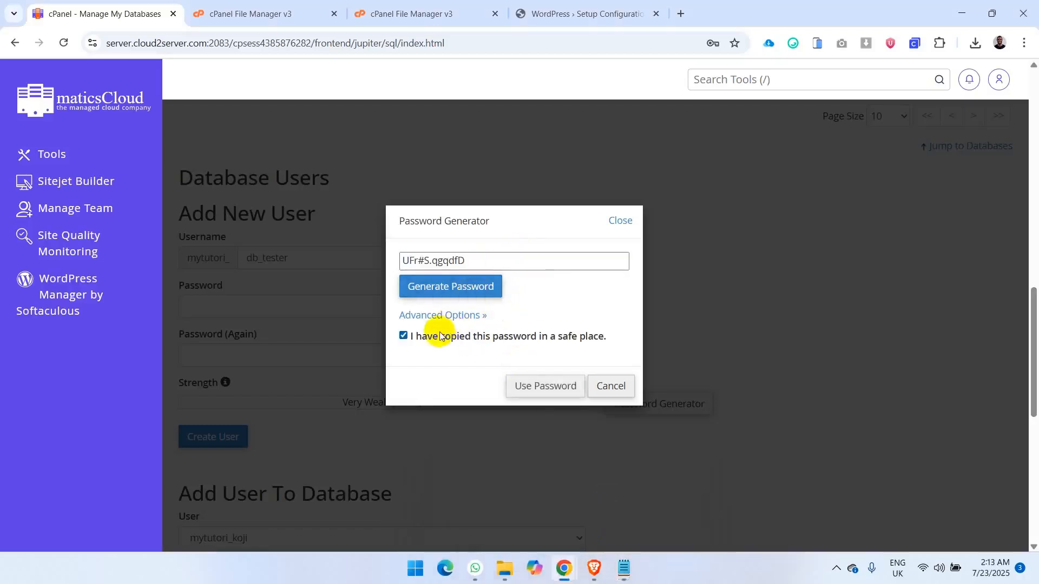
click(539, 387)
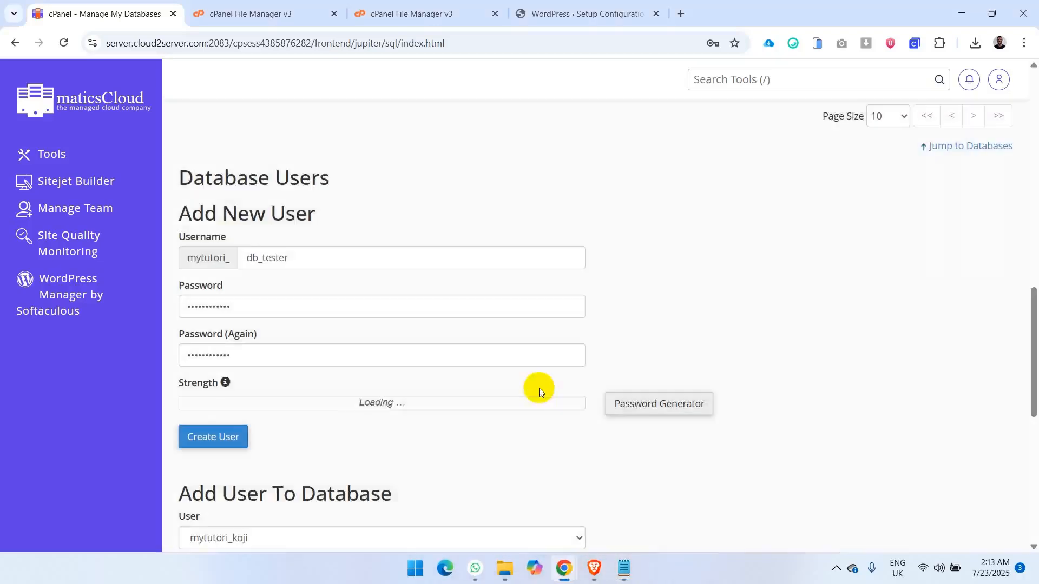
click(233, 437)
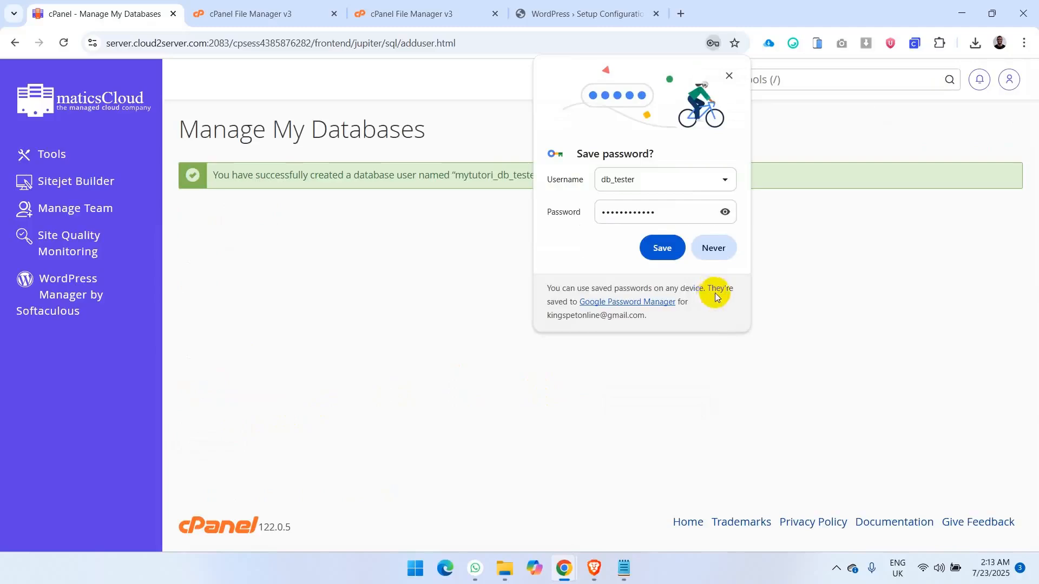
click(729, 78)
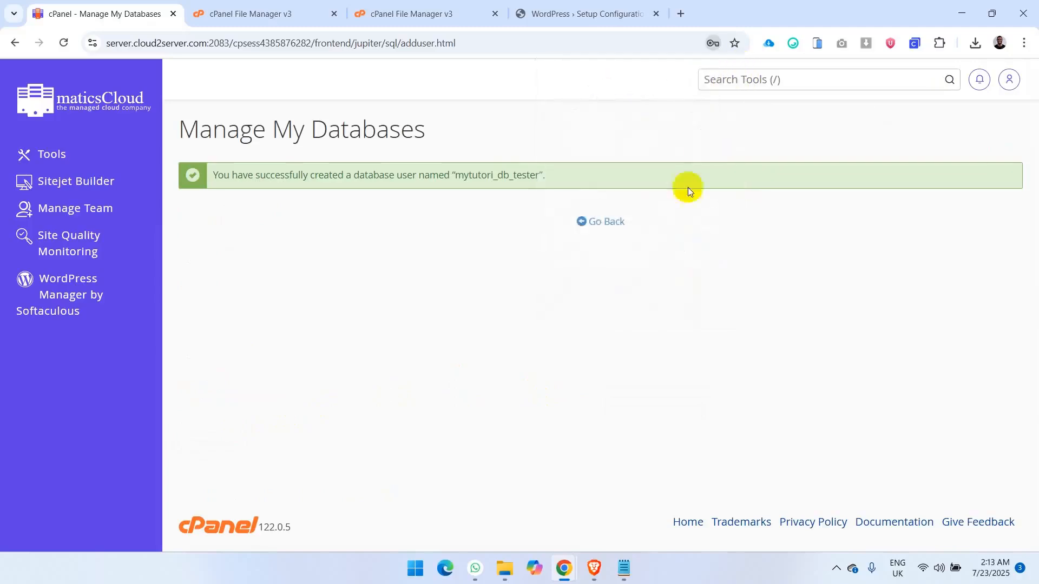
- Return to database management and add the user mytutori_db_tester to the database mytutori_db_test
click(604, 223)
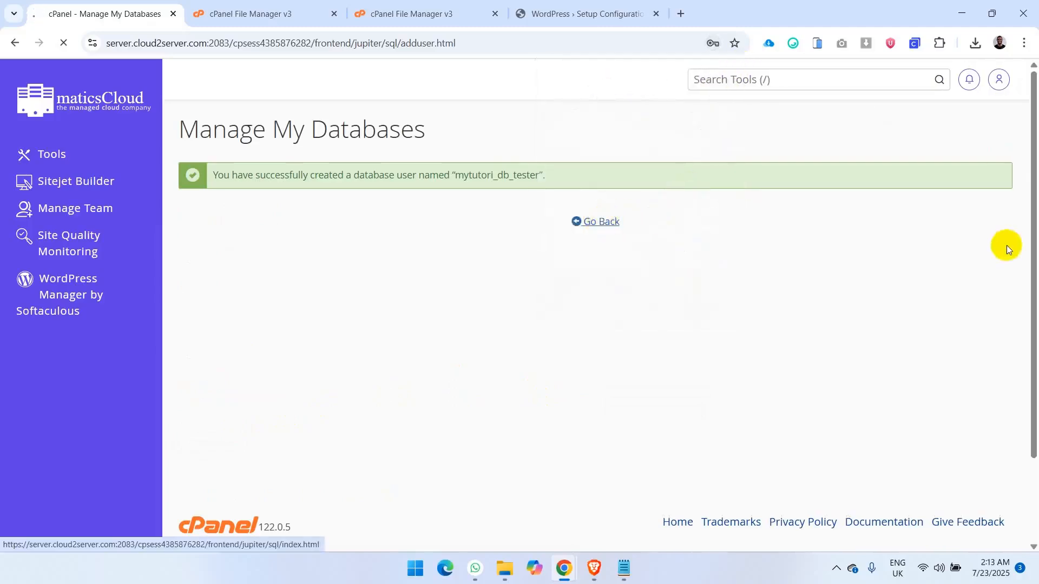
drag(1034, 124, 1034, 410)
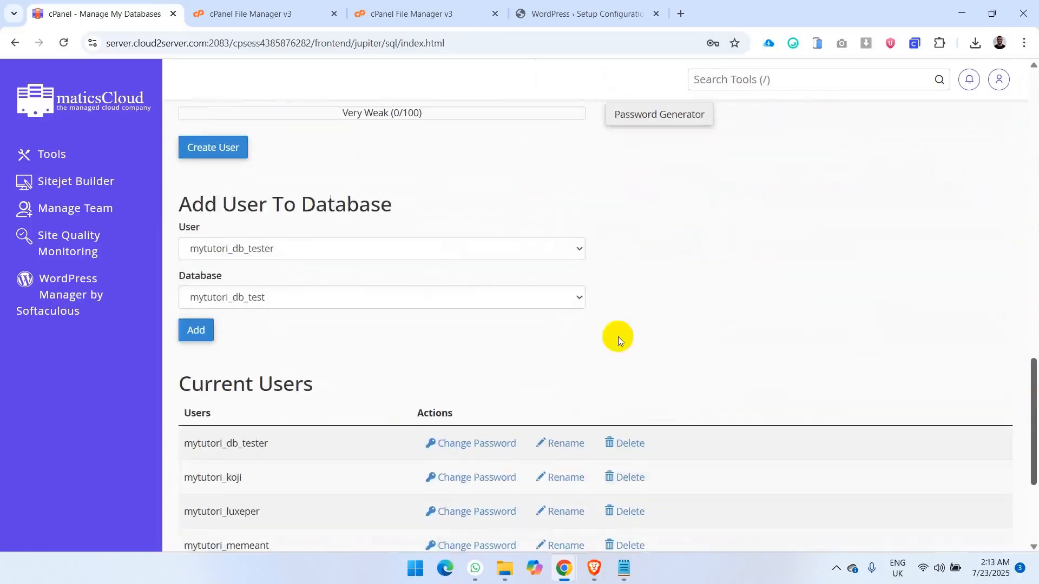
click(287, 248)
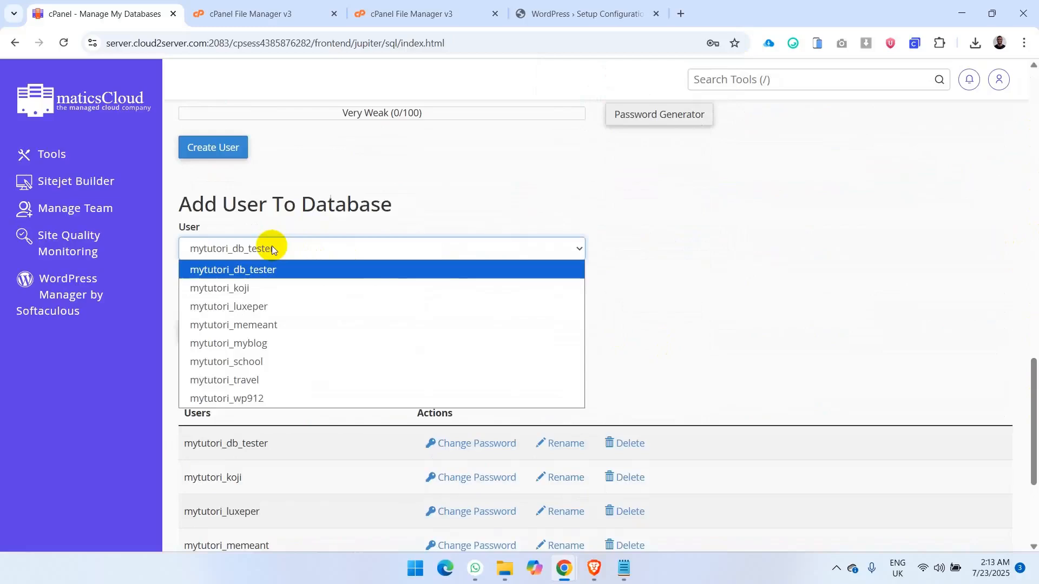
click(270, 268)
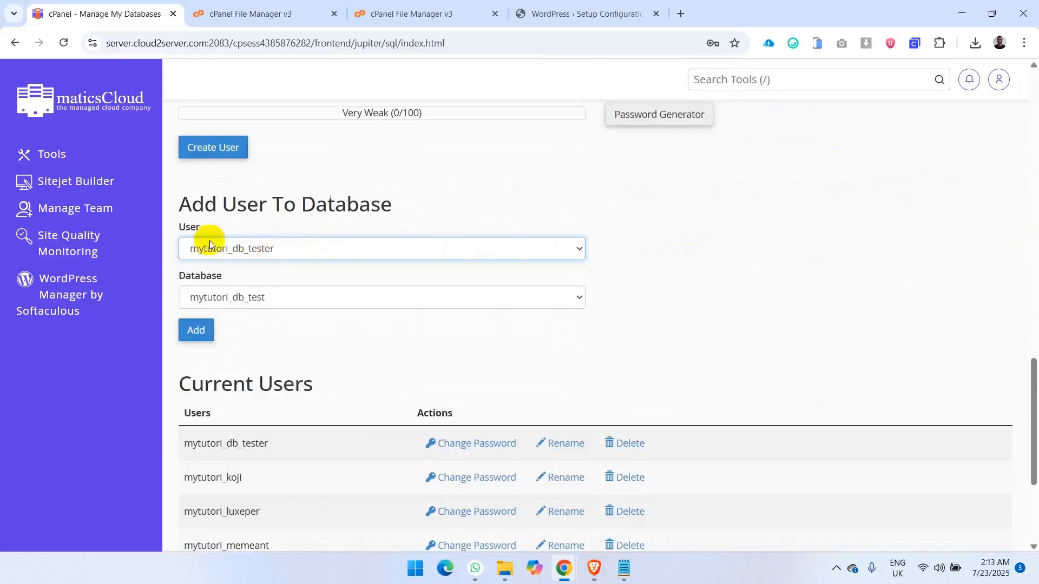
click(317, 304)
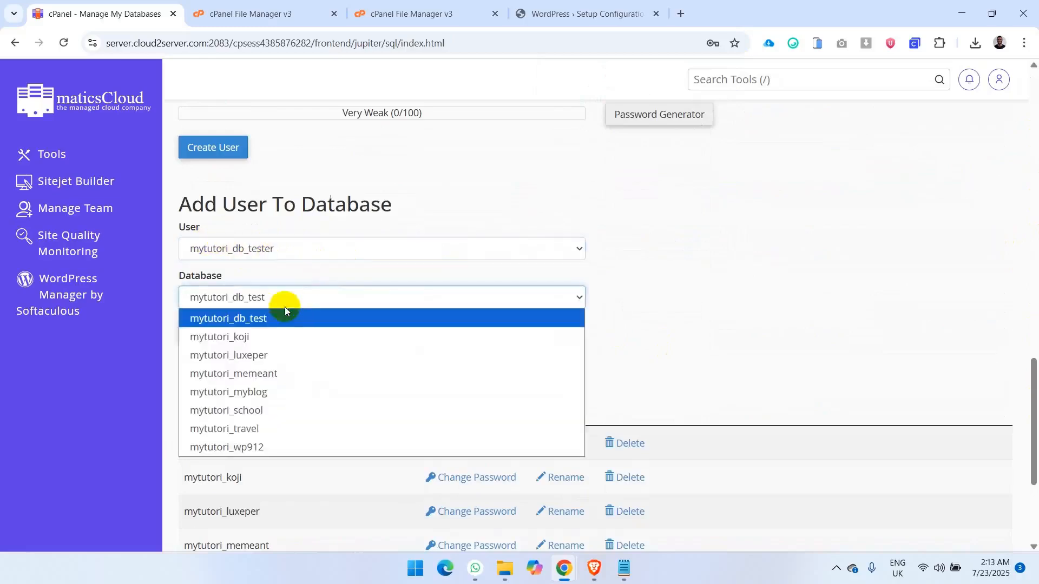
click(252, 319)
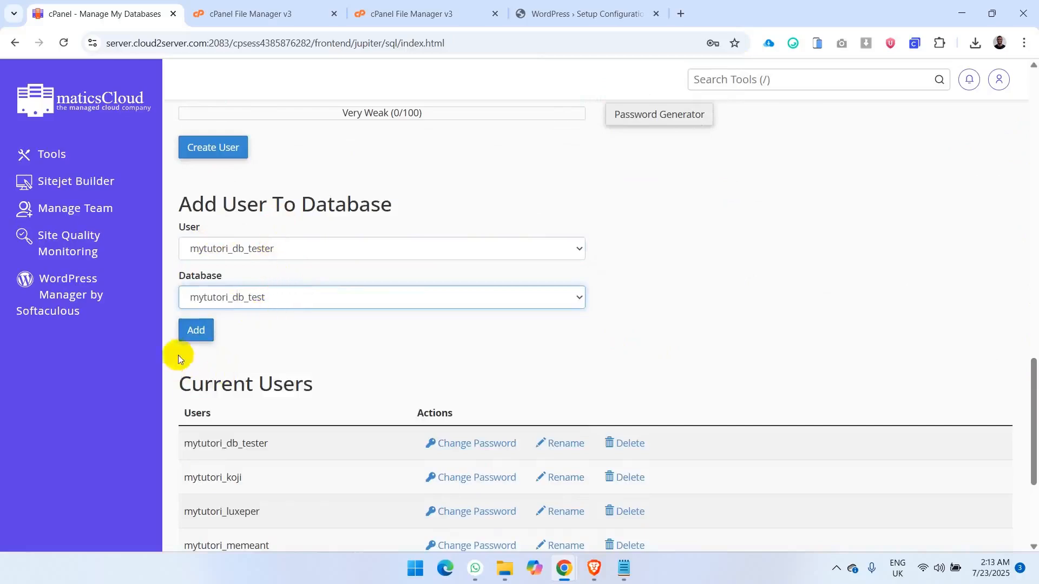
click(196, 331)
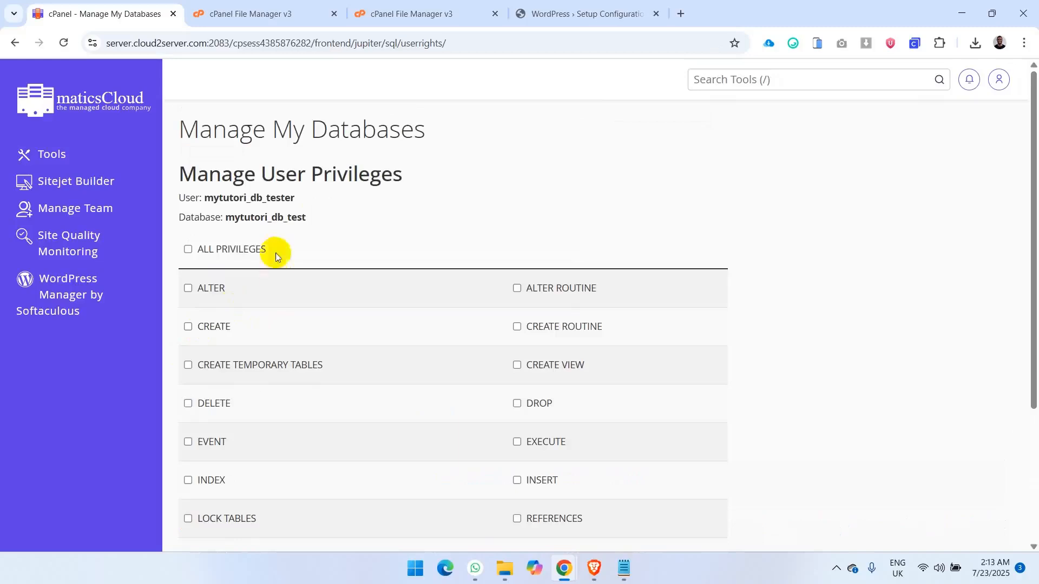
- Select all privileges for the database user and paste the displayed user and database names into the open Notepad note
click(188, 249)
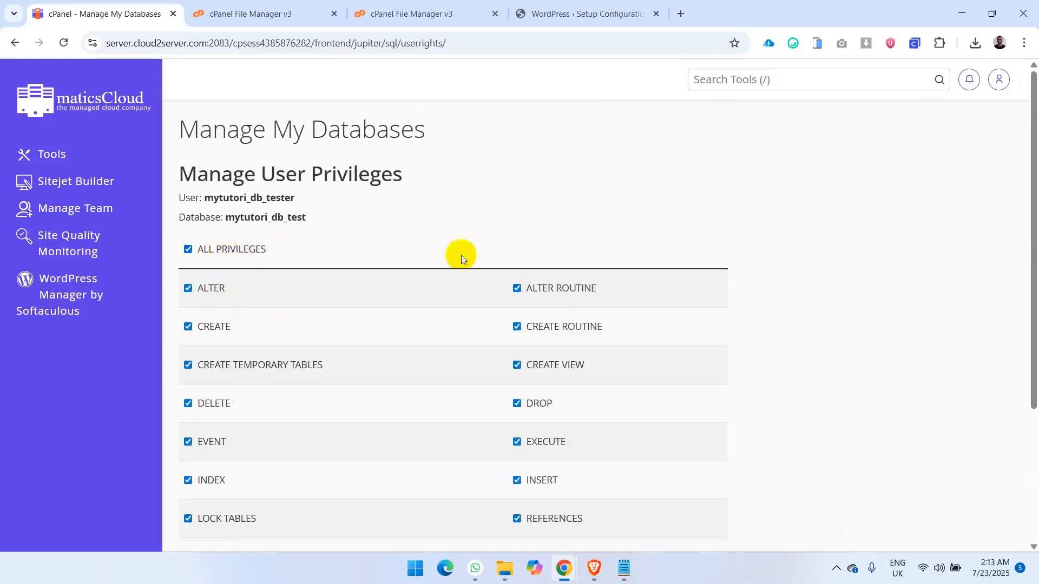
drag(1032, 390, 1035, 362)
drag(316, 218, 164, 200)
key(ctrl+c)
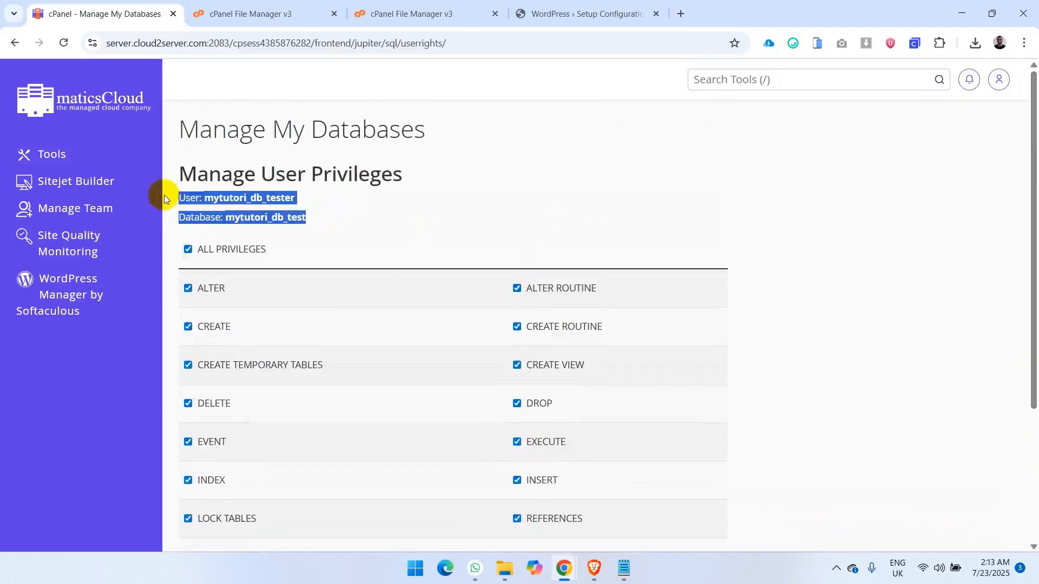
click(636, 562)
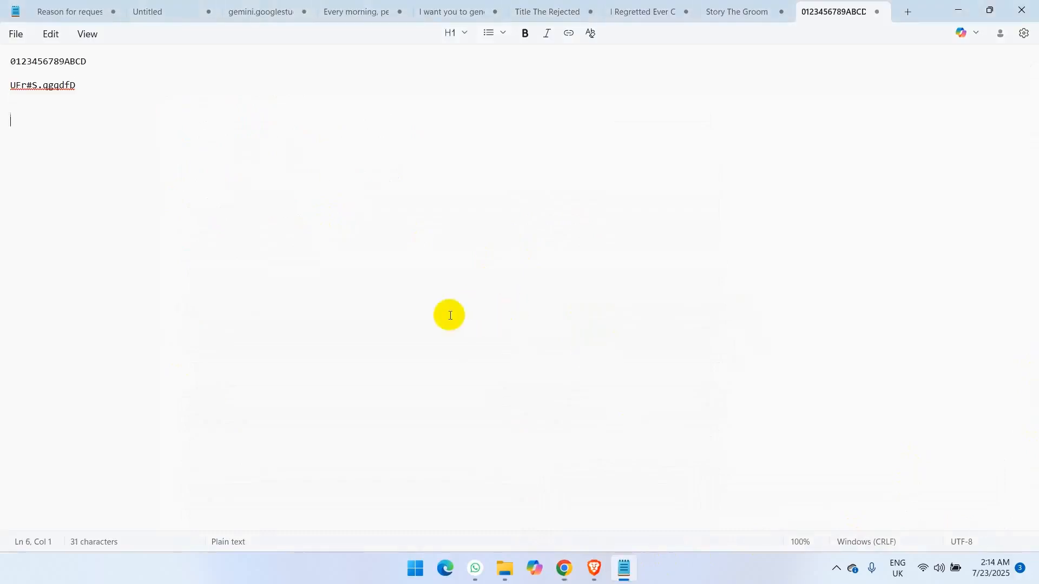
key(ctrl+v)
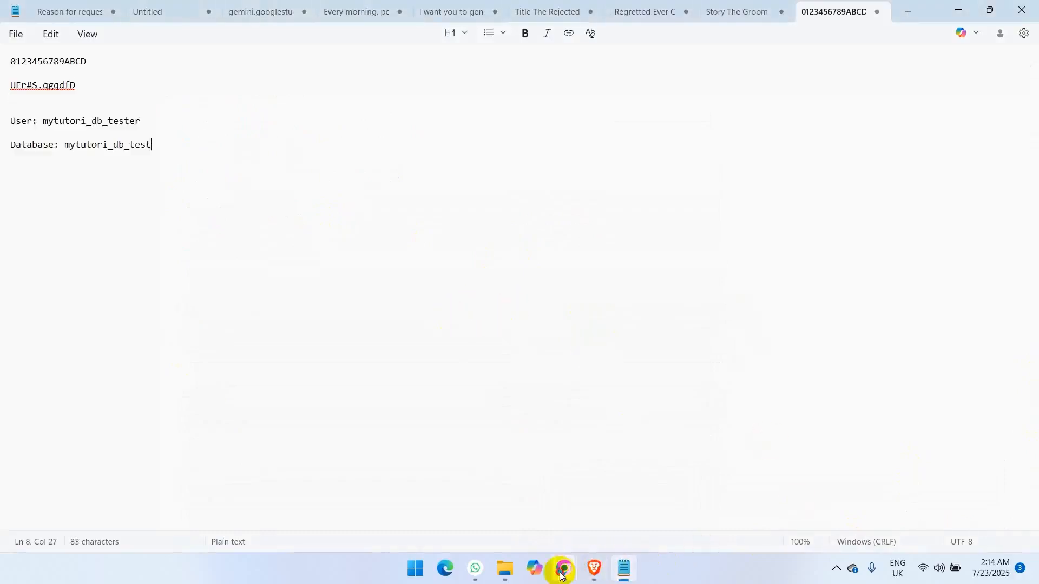
- Switch back to Chrome and save the selected privileges of mytutori_db_tester on the database mytutori_db_test
mouse_move(563, 572)
click(639, 476)
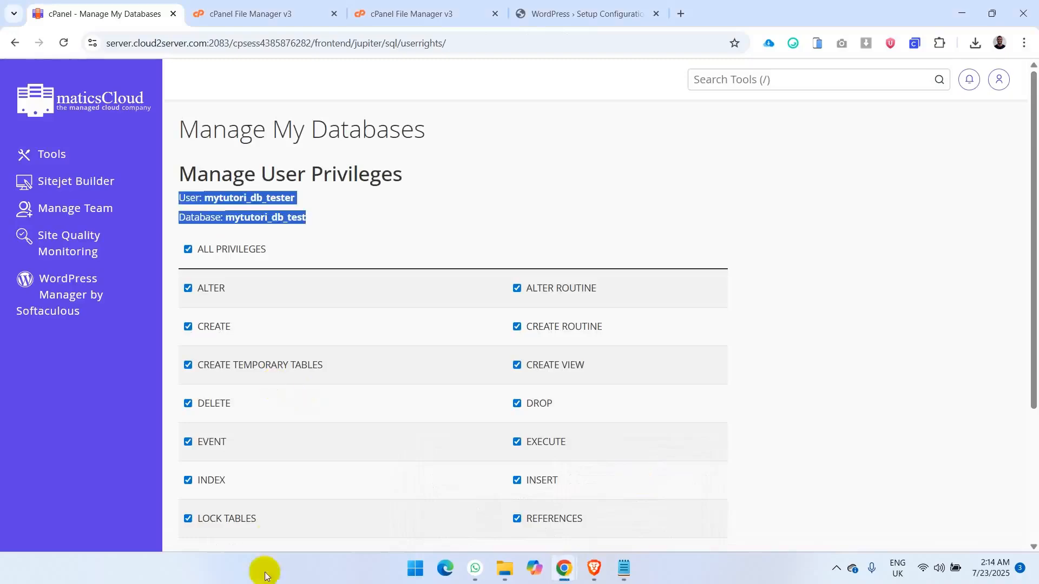
scroll(1025, 428, down, 3)
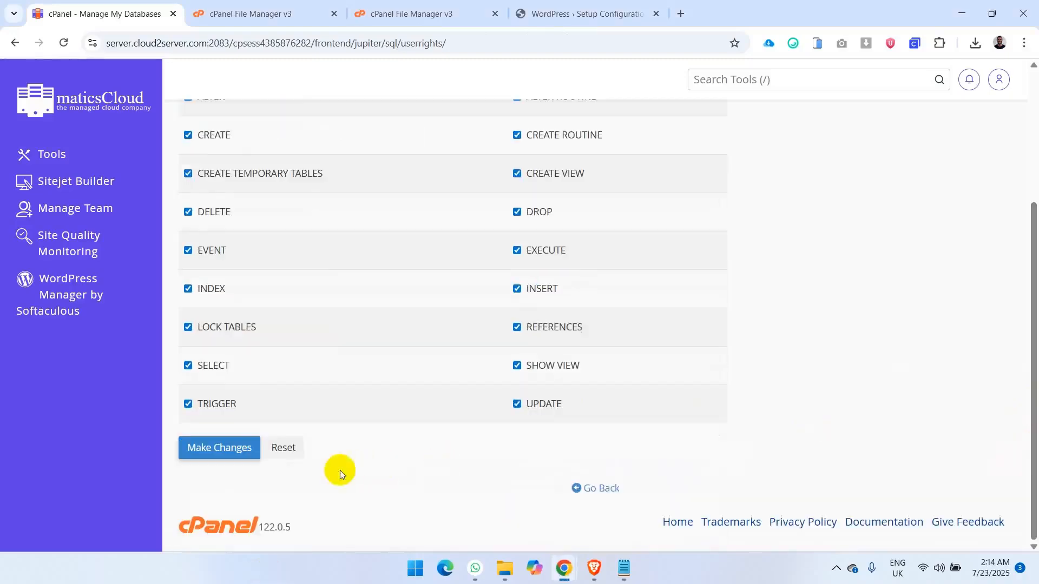
click(218, 447)
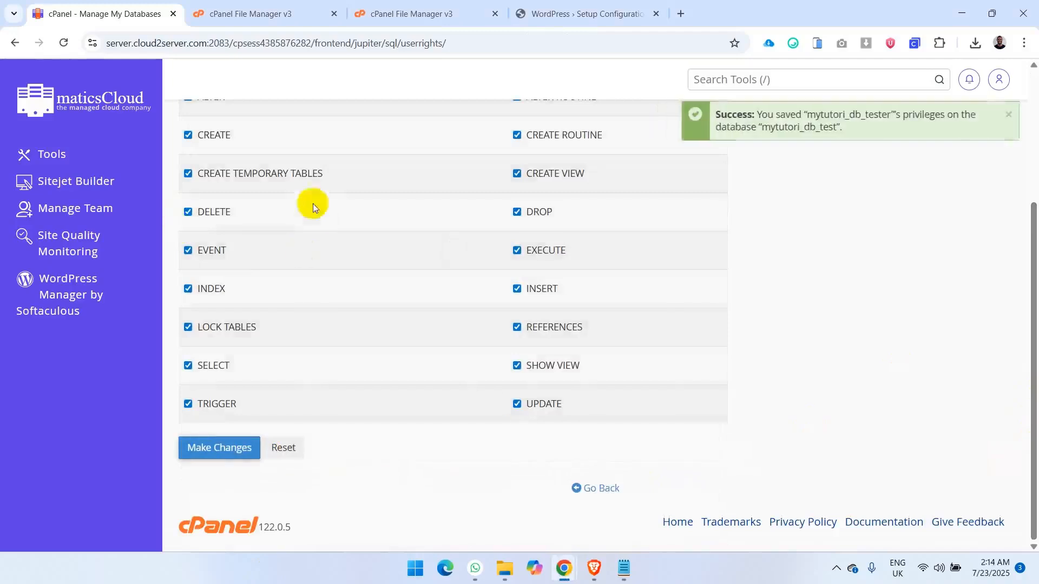
drag(1028, 352, 1032, 233)
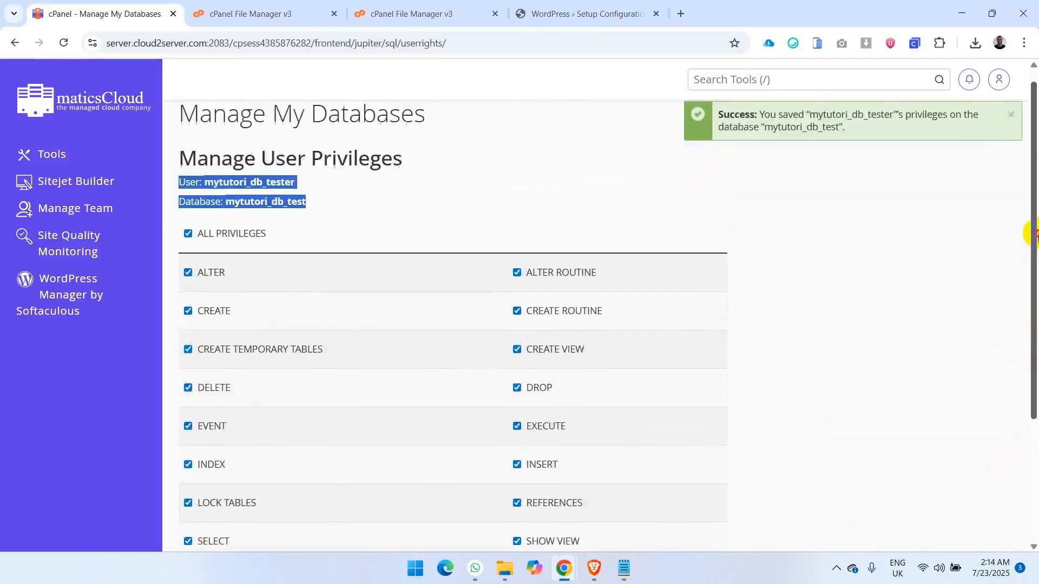
click(443, 180)
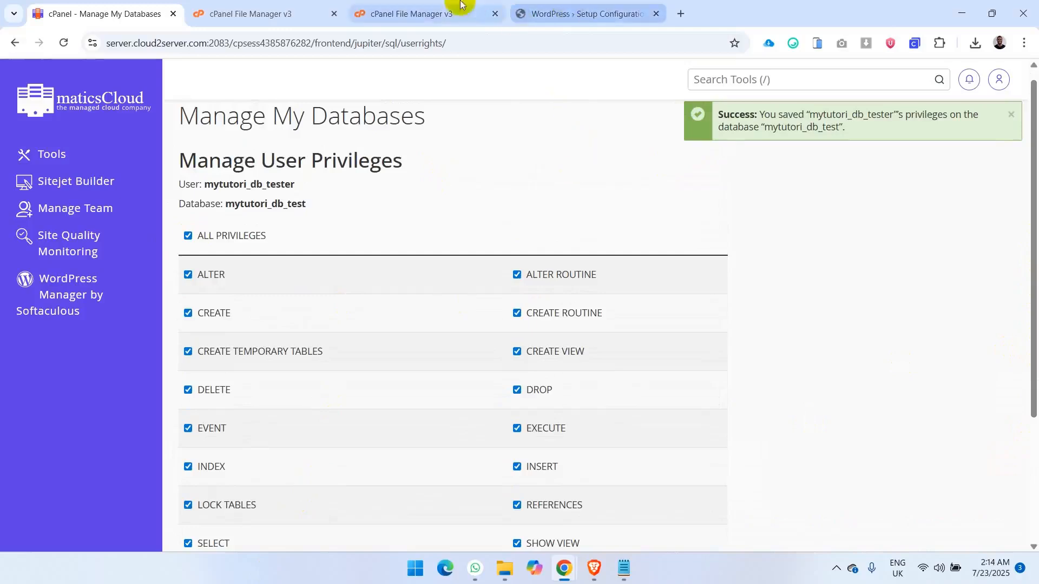
- Proceed to the WordPress setup's database connection form and fill in the database name mytutori_db_test, copied from the Notepad note
click(556, 10)
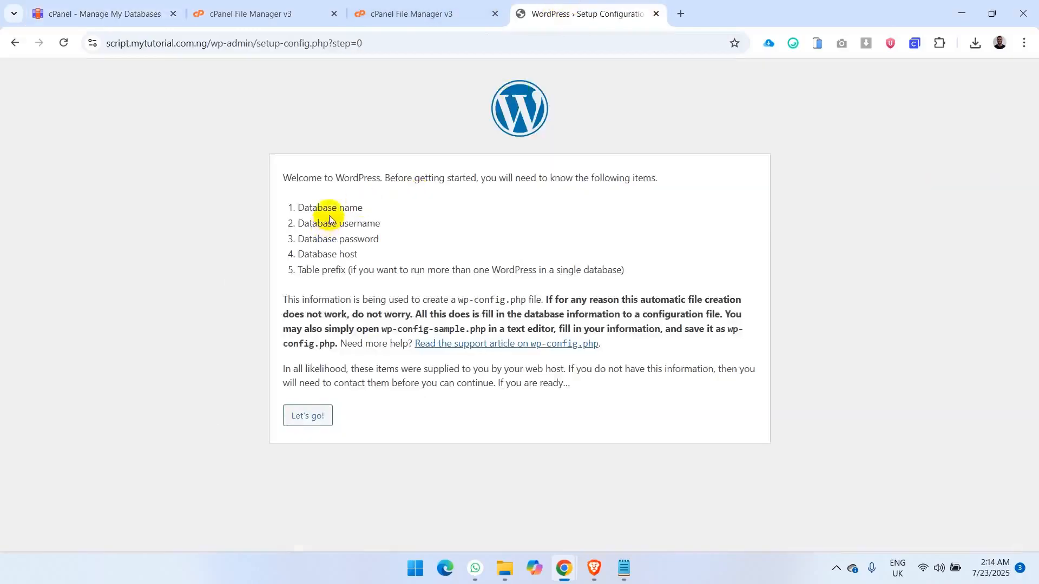
click(308, 422)
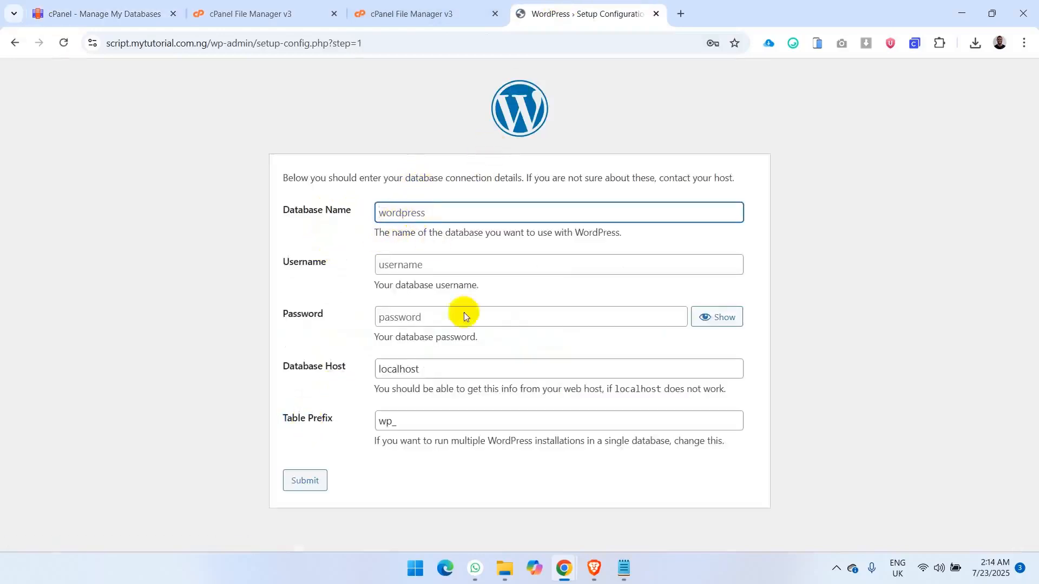
click(623, 568)
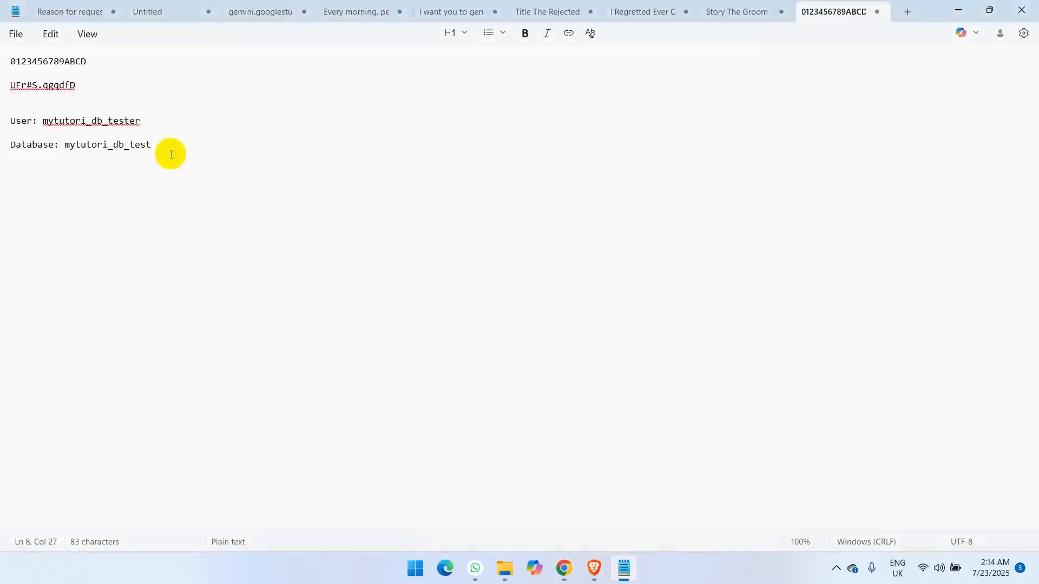
drag(157, 146, 67, 146)
key(ctrl+c)
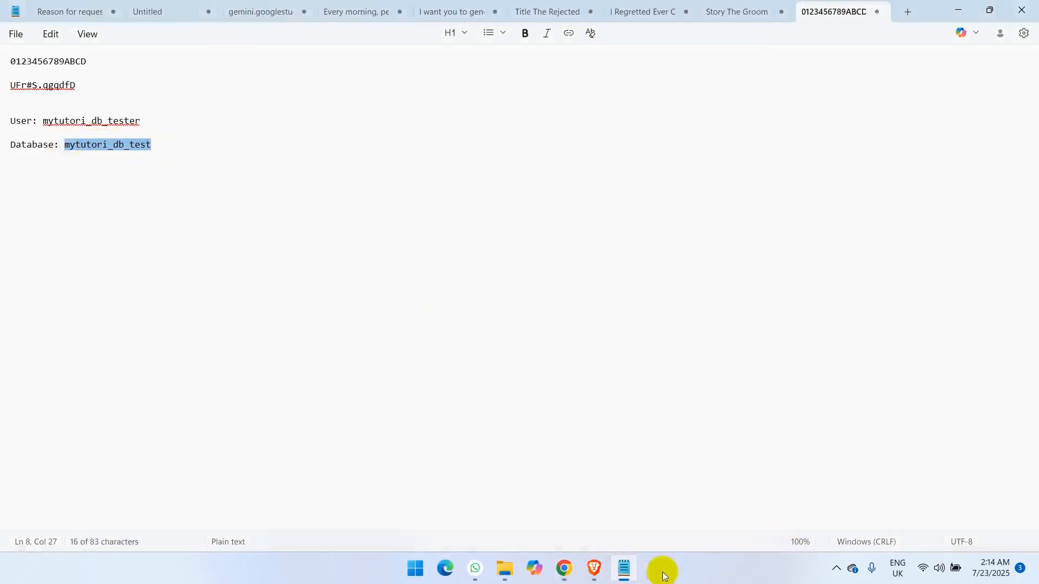
click(628, 566)
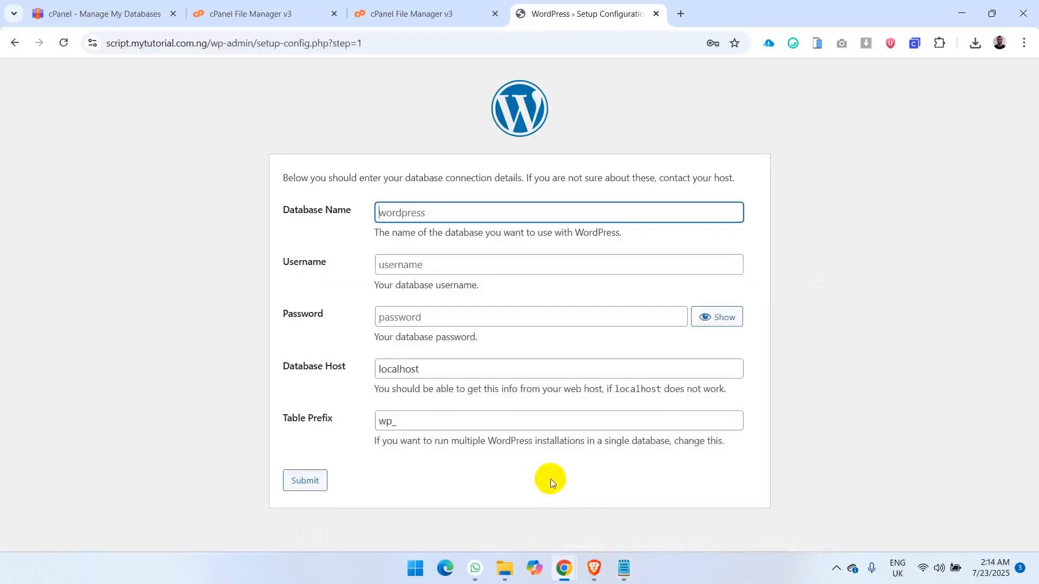
key(ctrl+v)
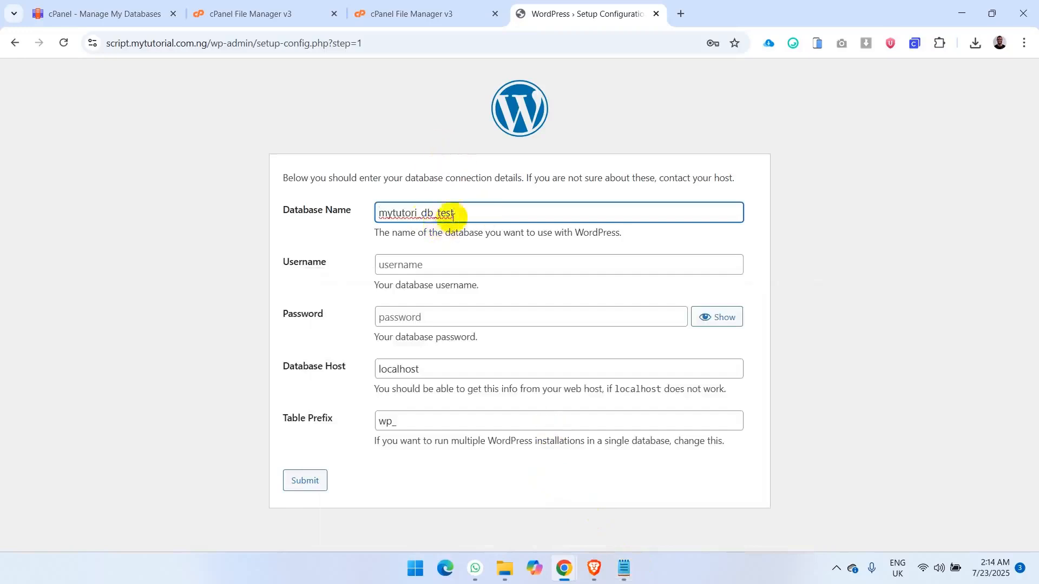
- Copy mytutori_db_tester from the Notepad note into the setup form as the database username
click(437, 265)
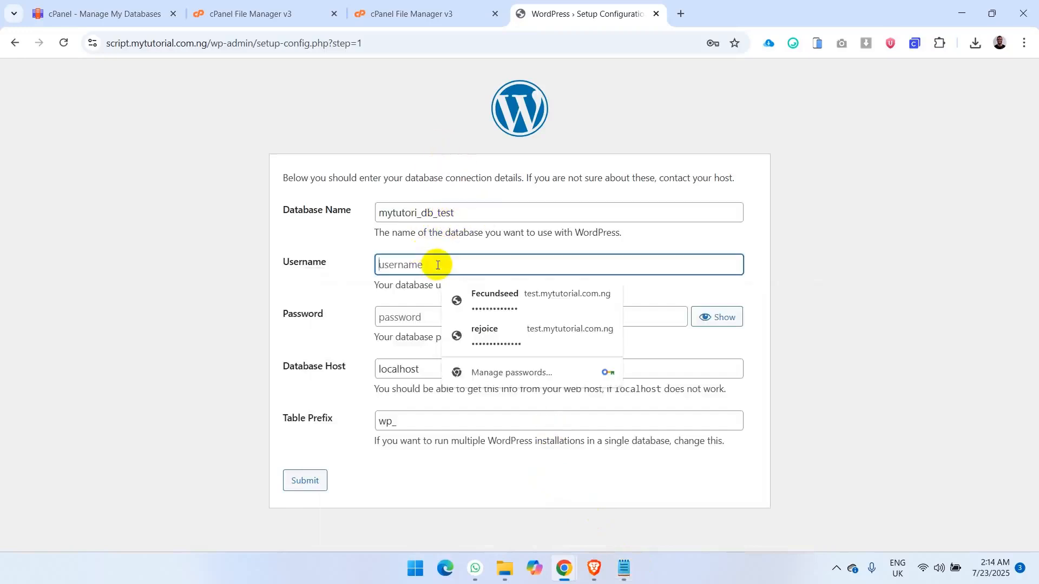
click(626, 566)
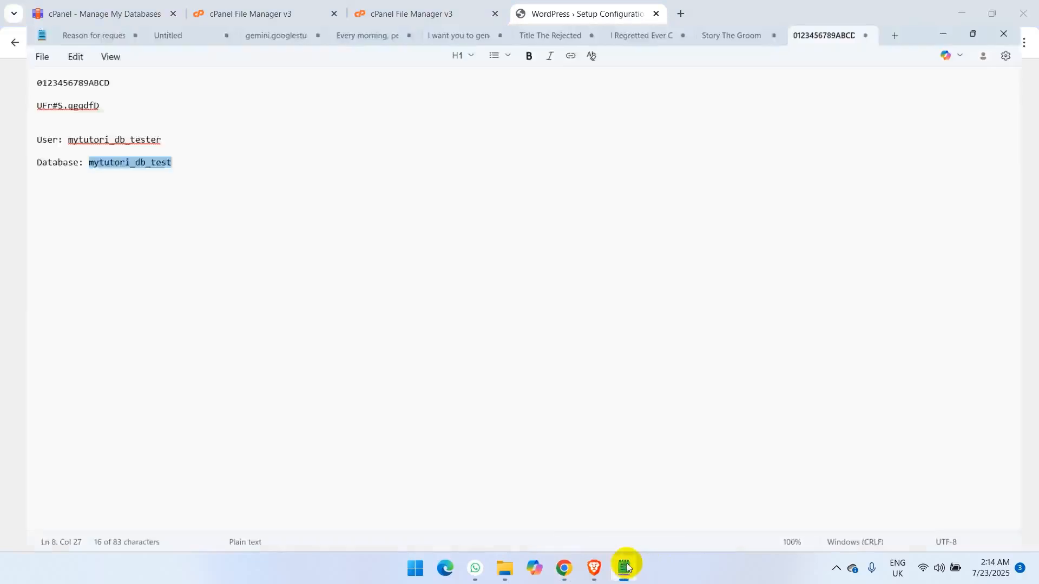
drag(145, 120, 43, 121)
key(ctrl+c)
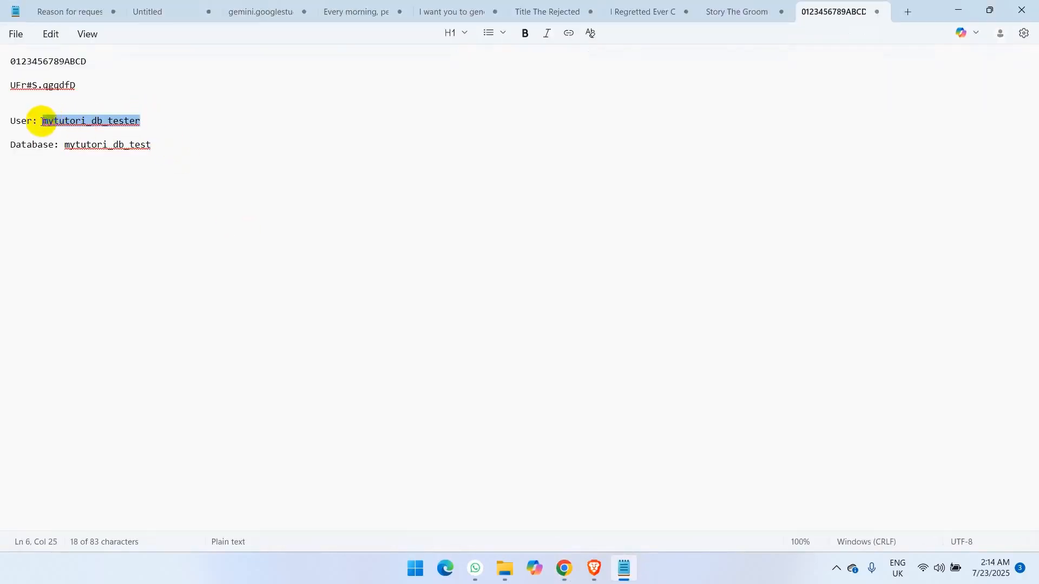
click(622, 568)
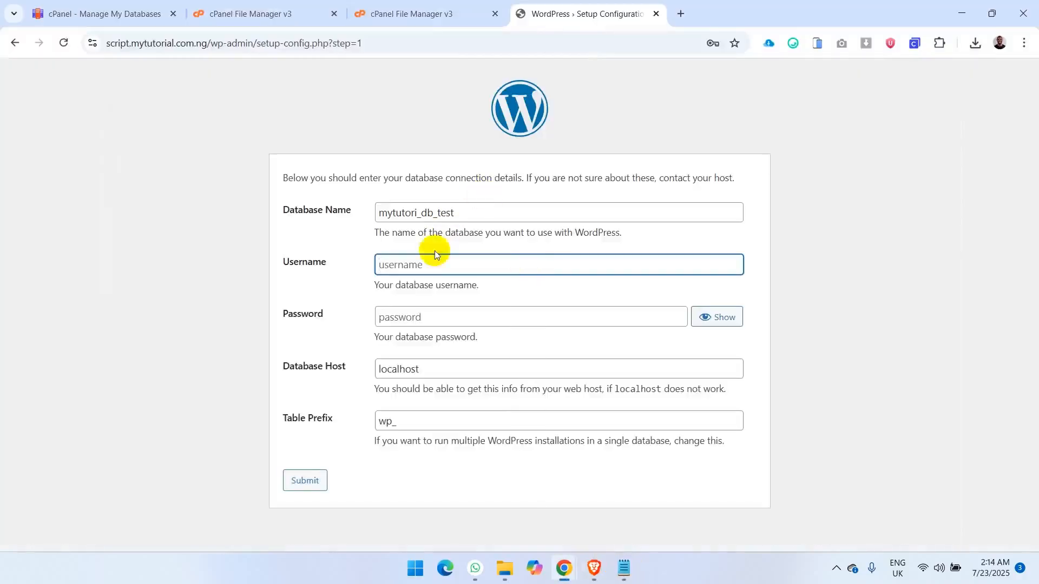
key(ctrl+v)
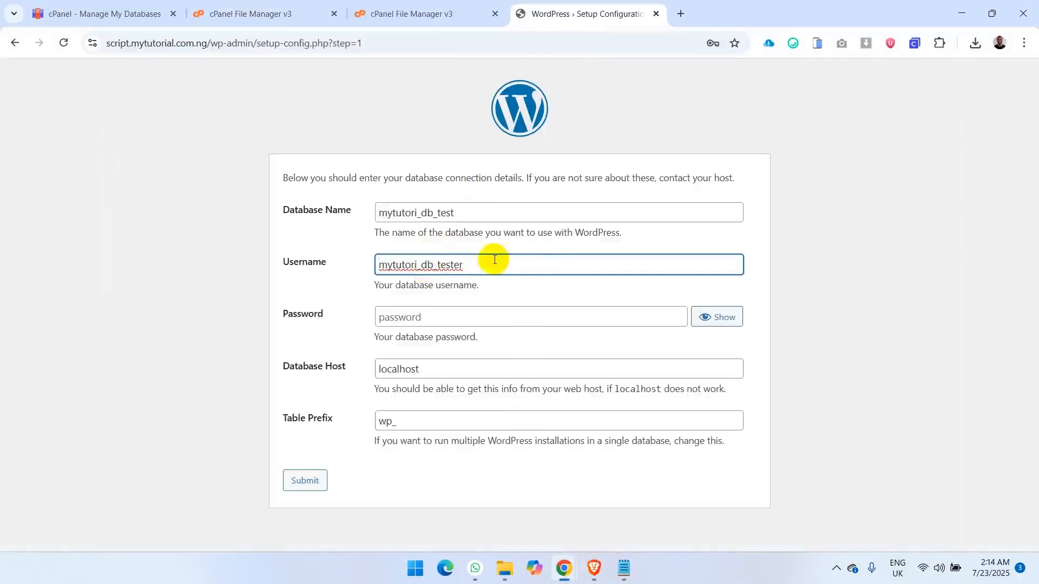
- Copy the database user's password from the Notepad note into the setup form's password field
click(436, 322)
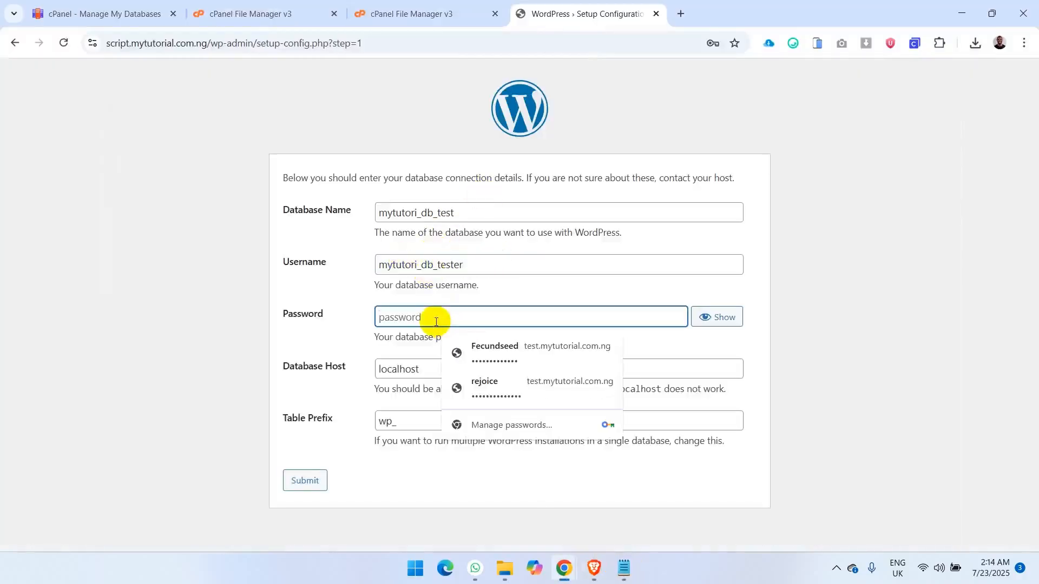
click(625, 570)
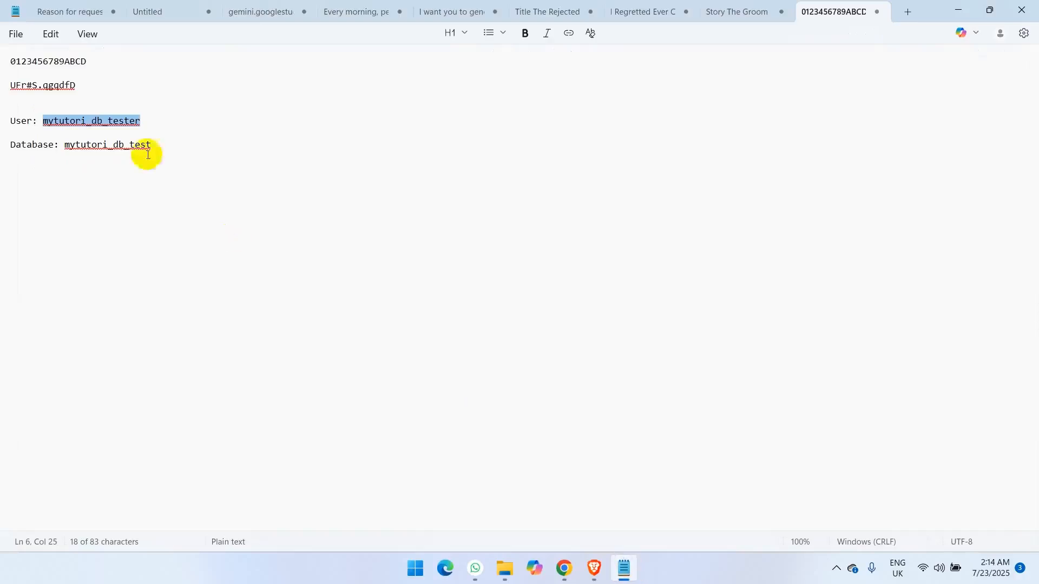
click(81, 82)
drag(81, 82, 11, 84)
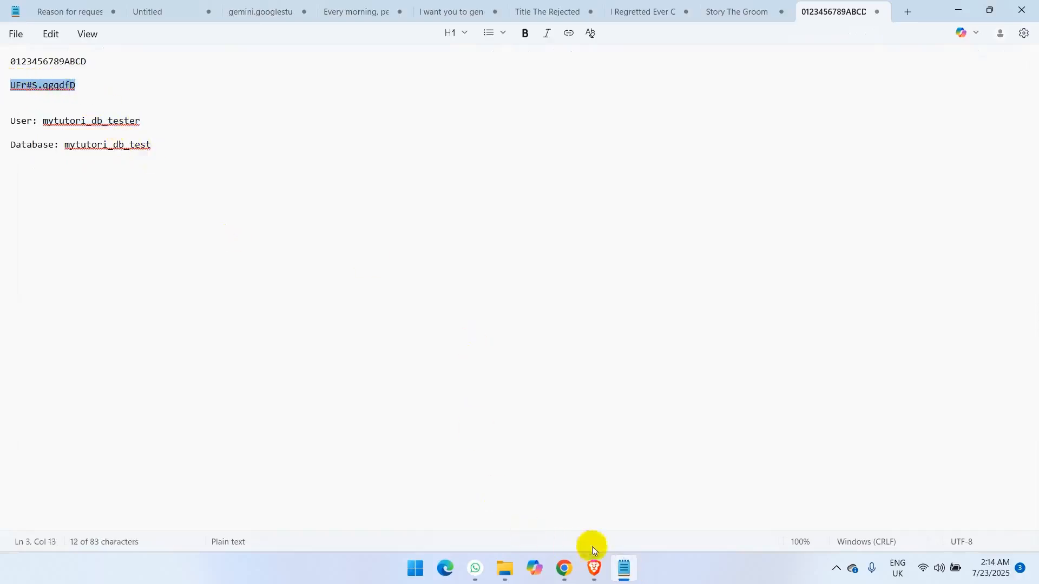
click(623, 568)
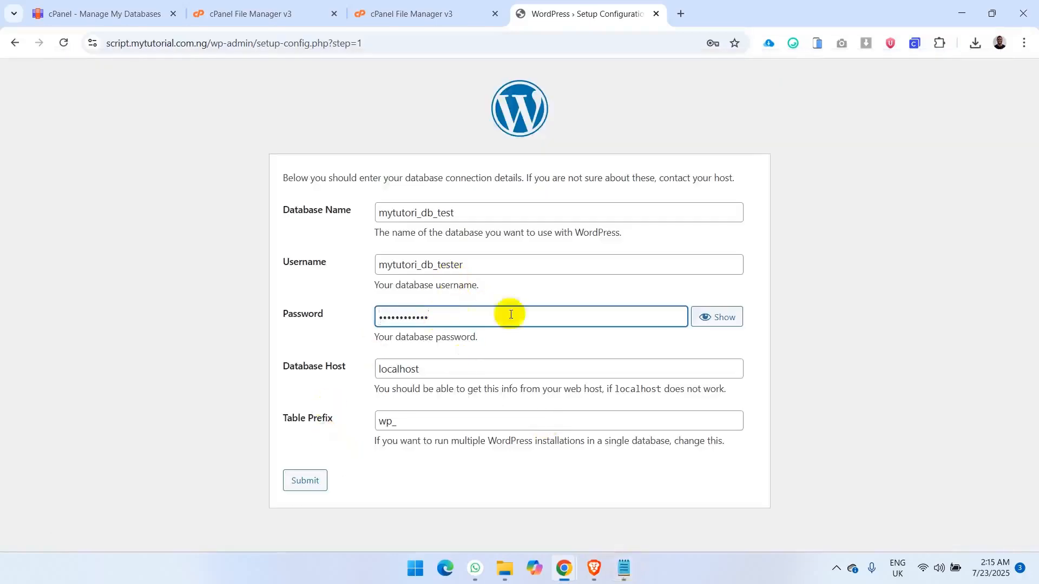
- Submit the connection details, keeping localhost and the wp_ prefix, and start the WordPress installation without saving the password in the browser
click(428, 374)
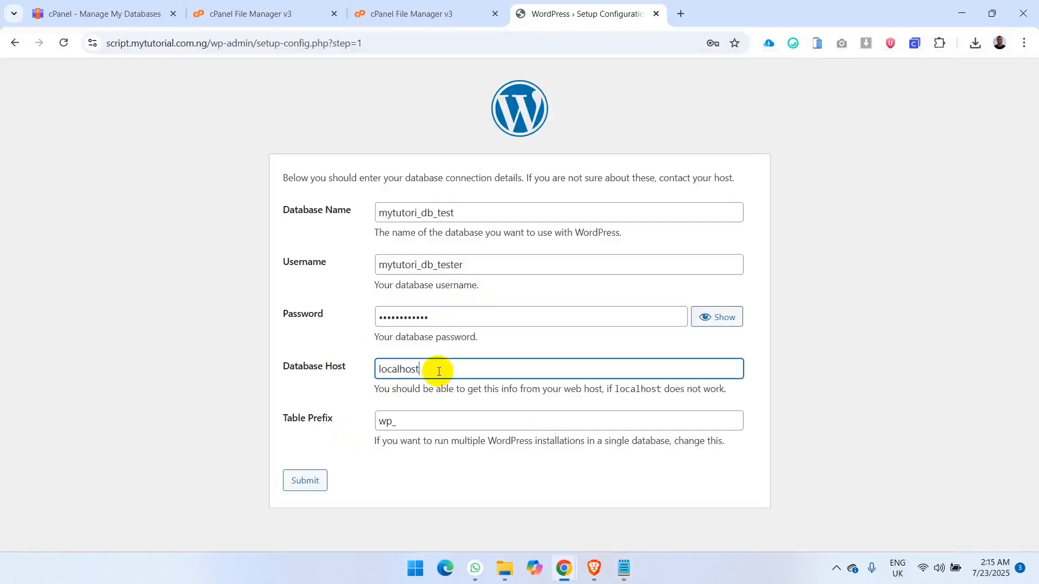
click(327, 388)
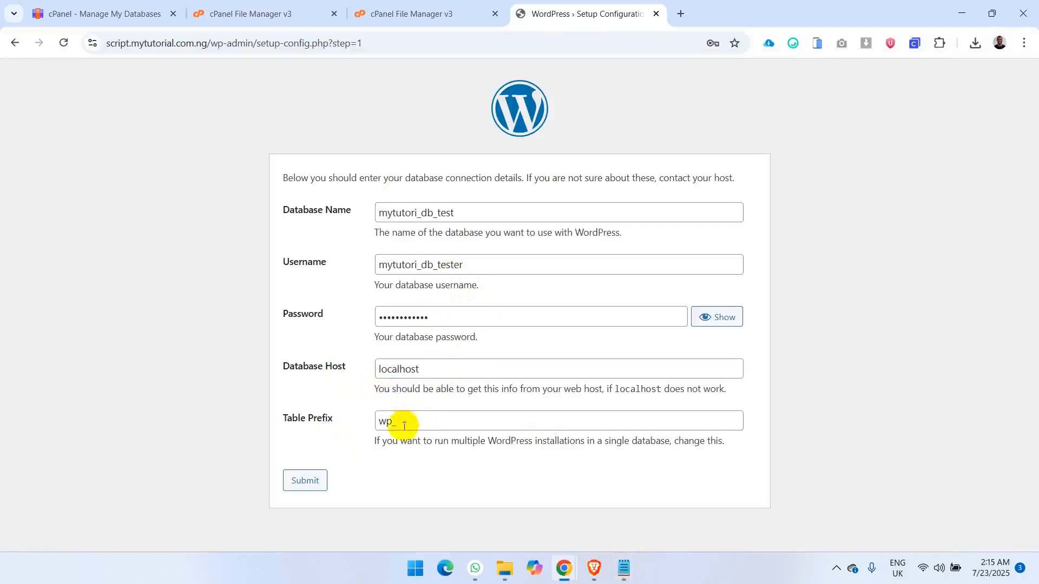
click(306, 480)
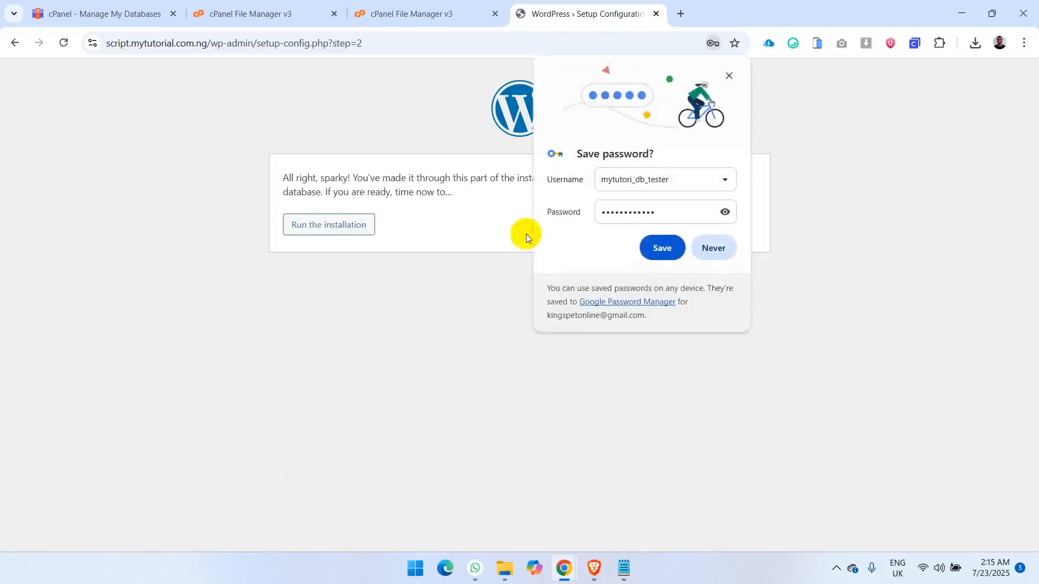
click(728, 76)
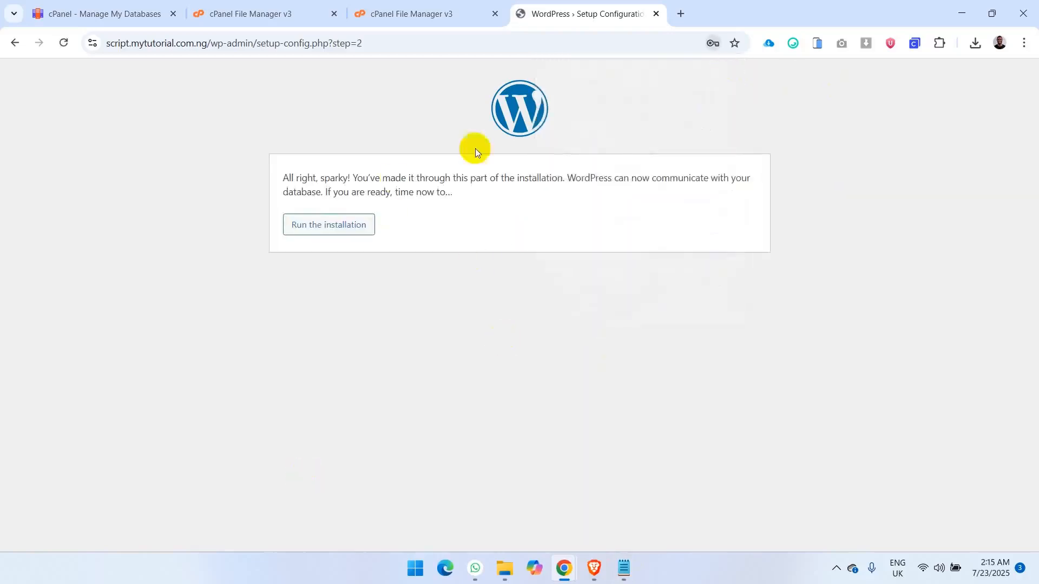
click(317, 231)
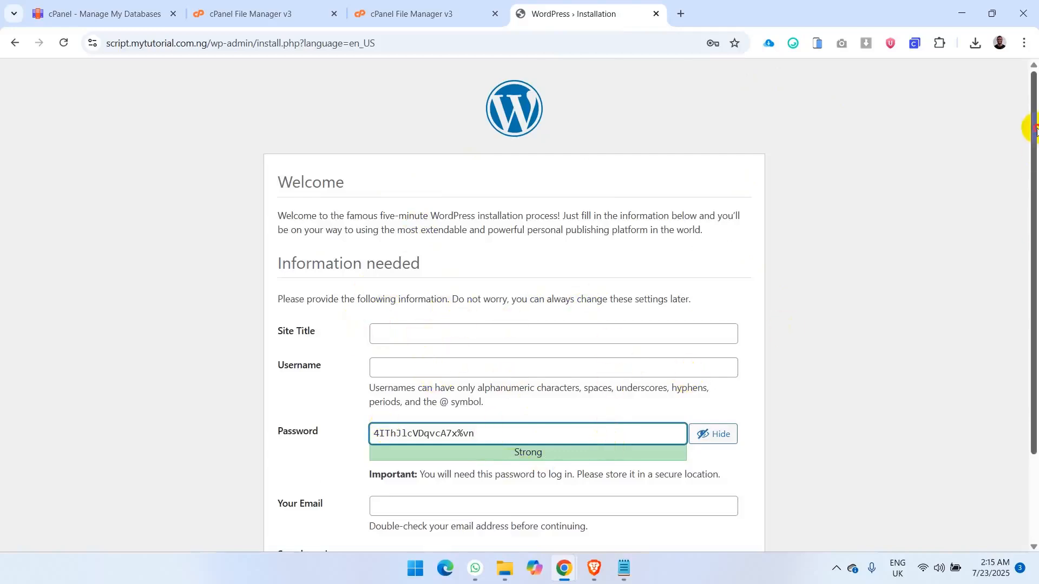
- Enter XYZ Website as the site title and admin as the username in the WordPress installation form
drag(1032, 127, 1035, 203)
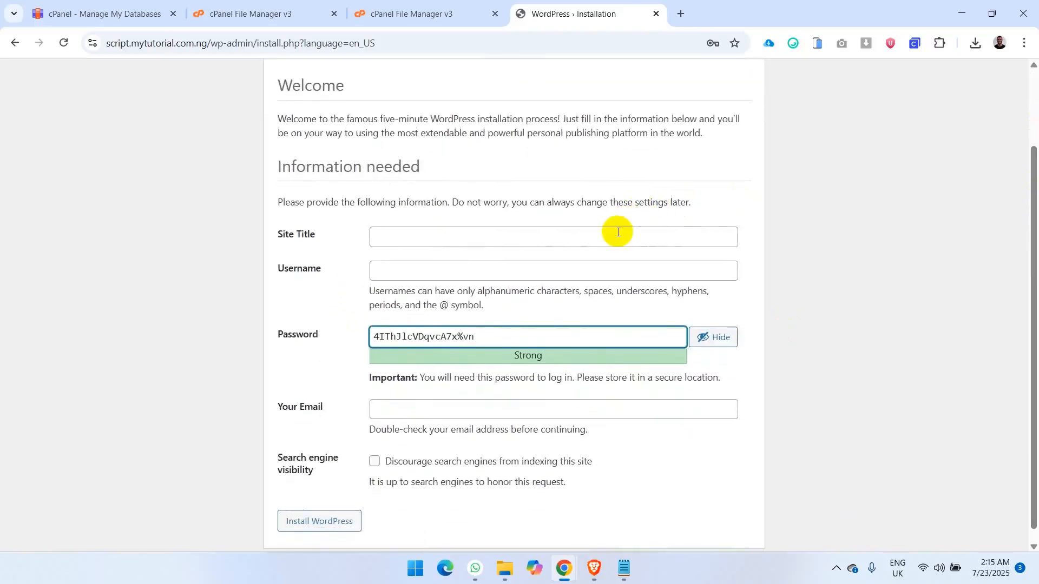
click(557, 237)
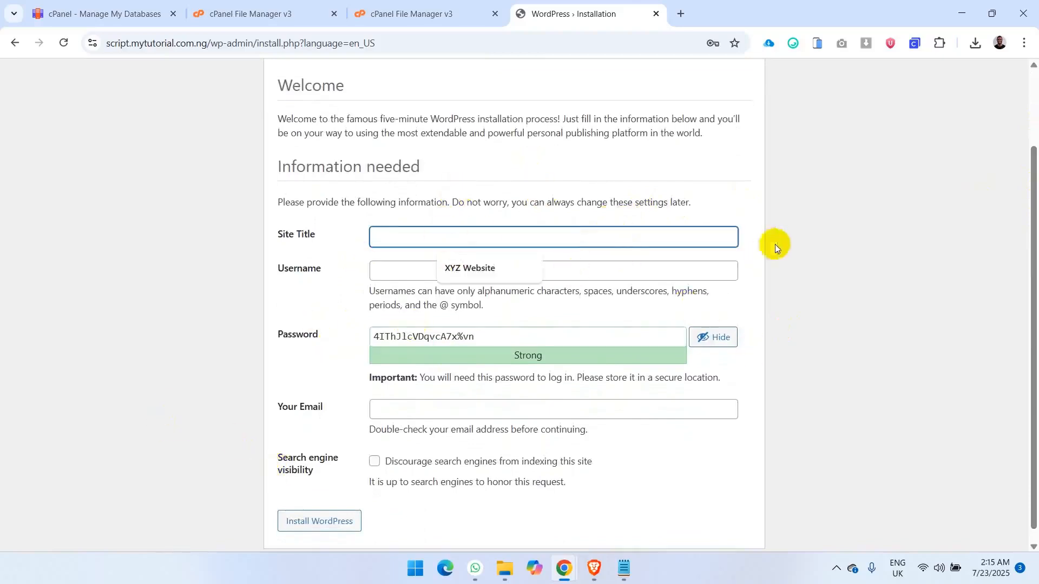
click(469, 271)
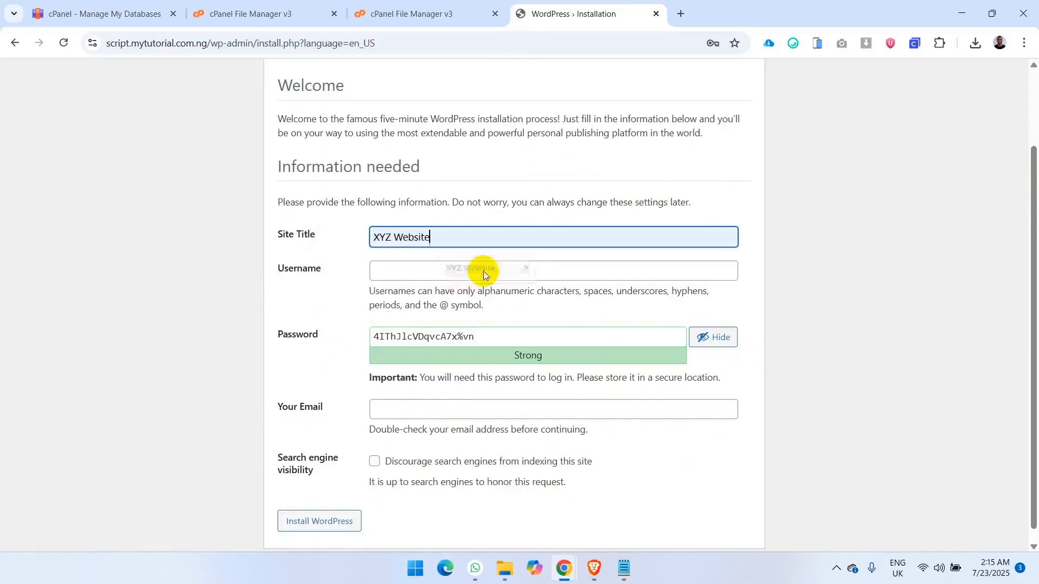
click(473, 271)
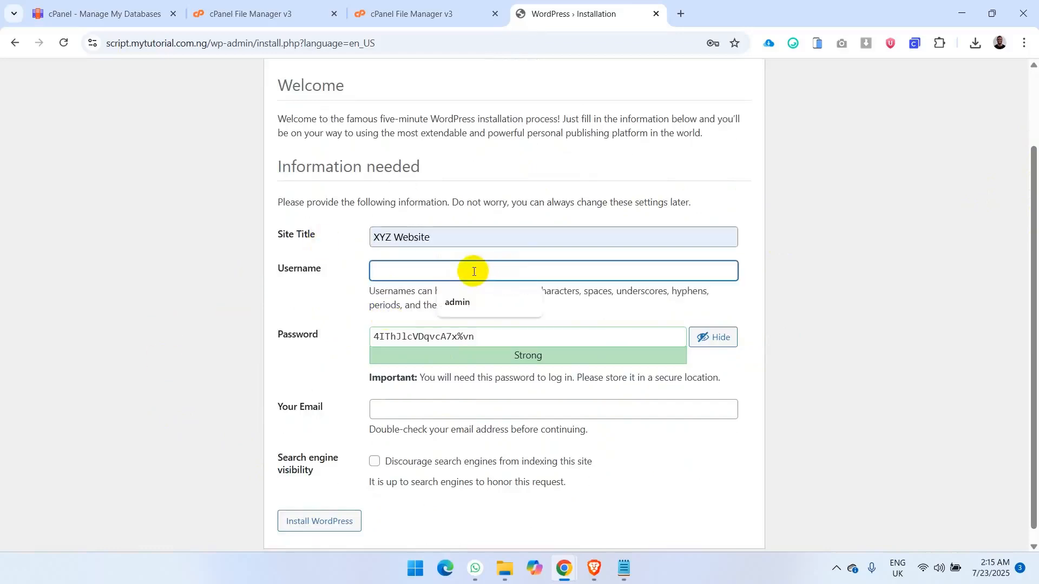
click(453, 298)
click(296, 312)
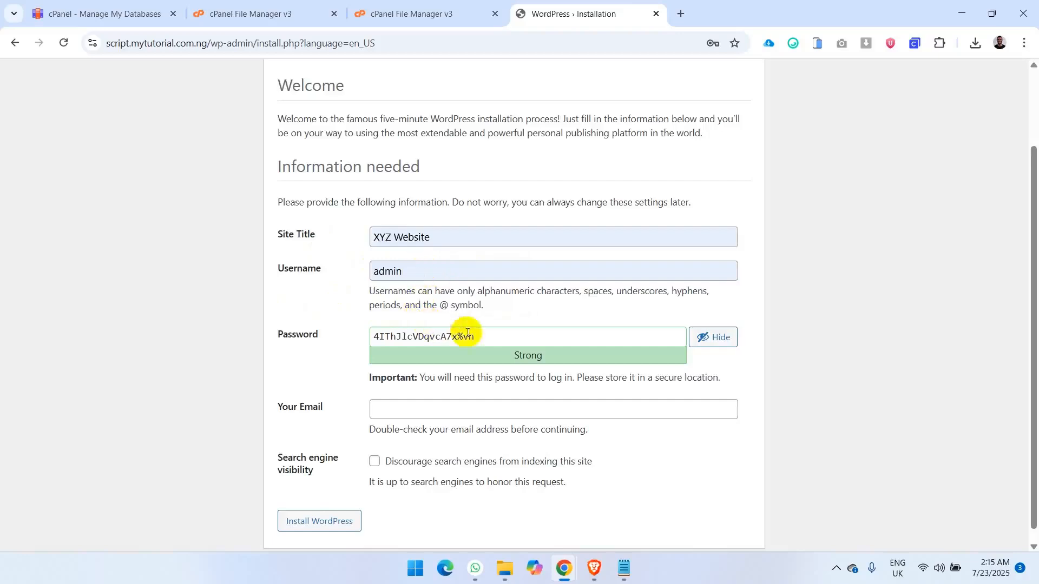
- Copy the generated admin password from the installation form into the Notepad note below the database name, and hide it in the form
click(507, 339)
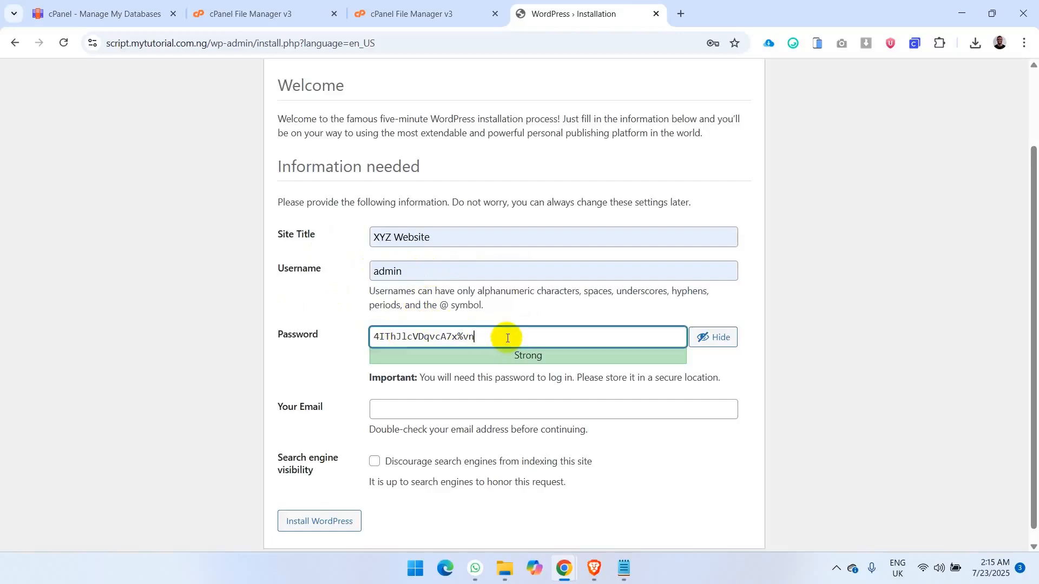
drag(503, 336, 313, 335)
key(ctrl+c)
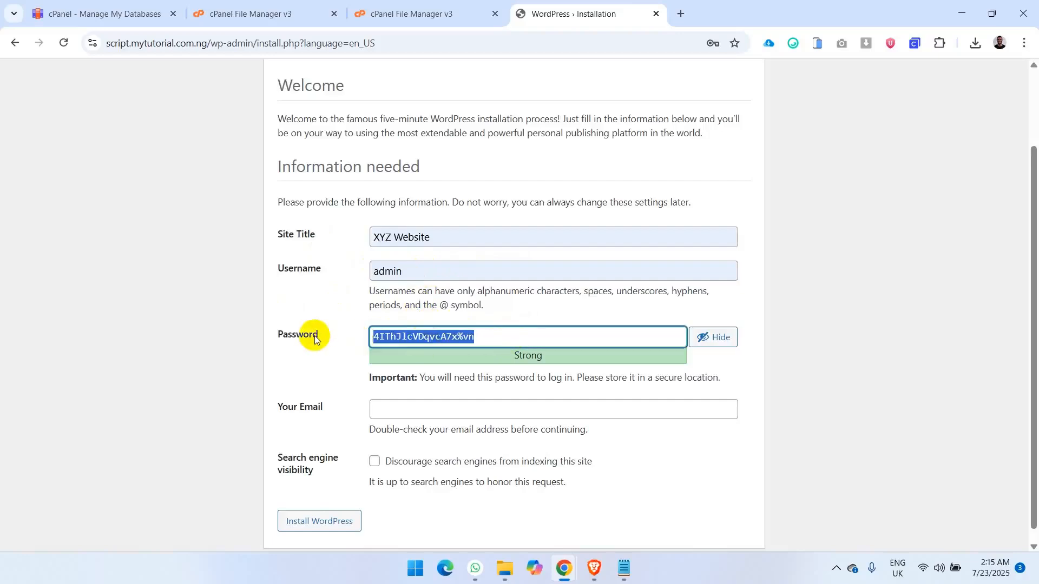
click(625, 568)
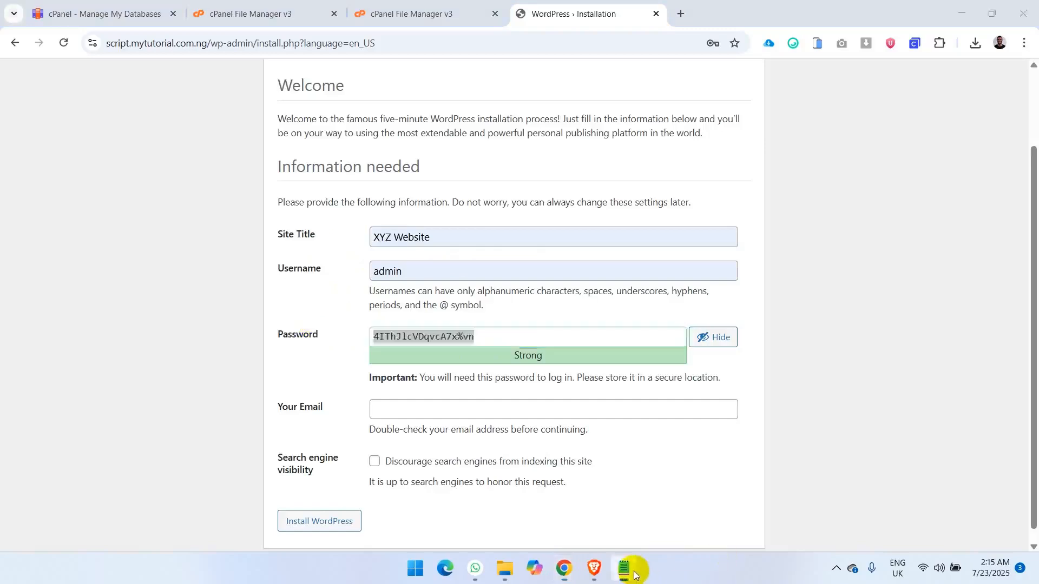
click(322, 231)
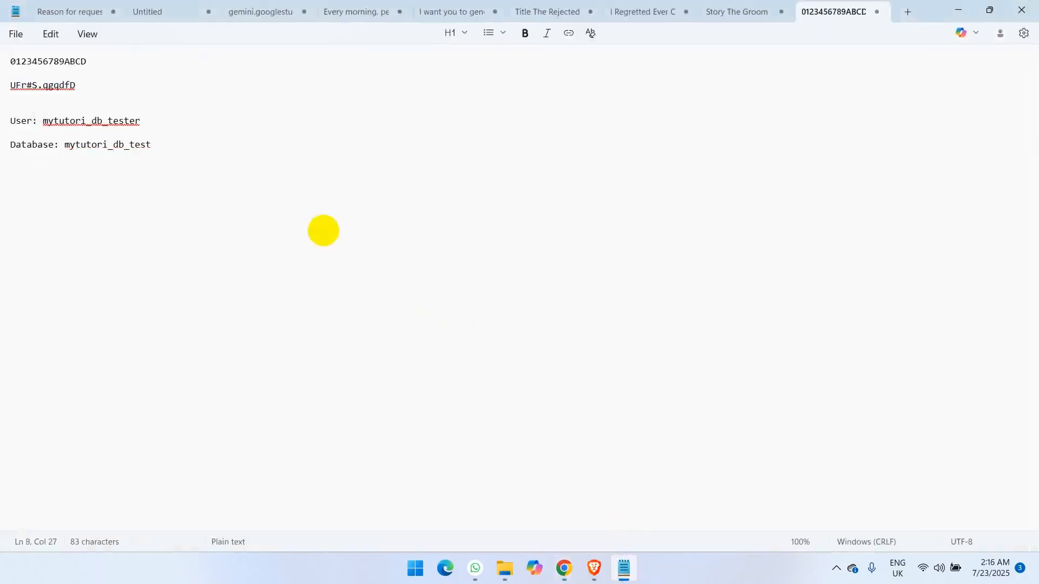
key(Return)
key(Return)
key(Return)
key(ctrl+v)
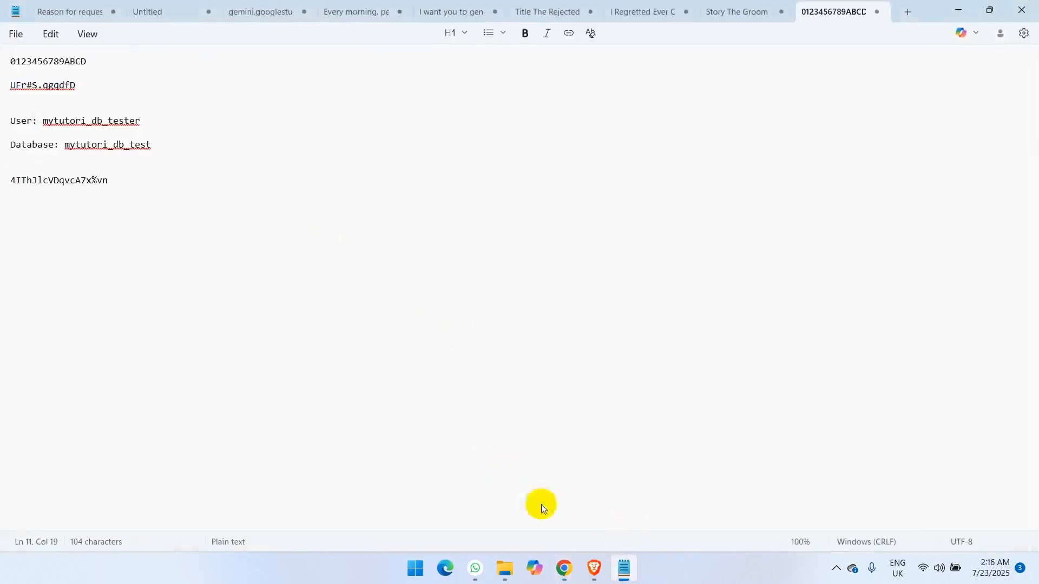
click(624, 568)
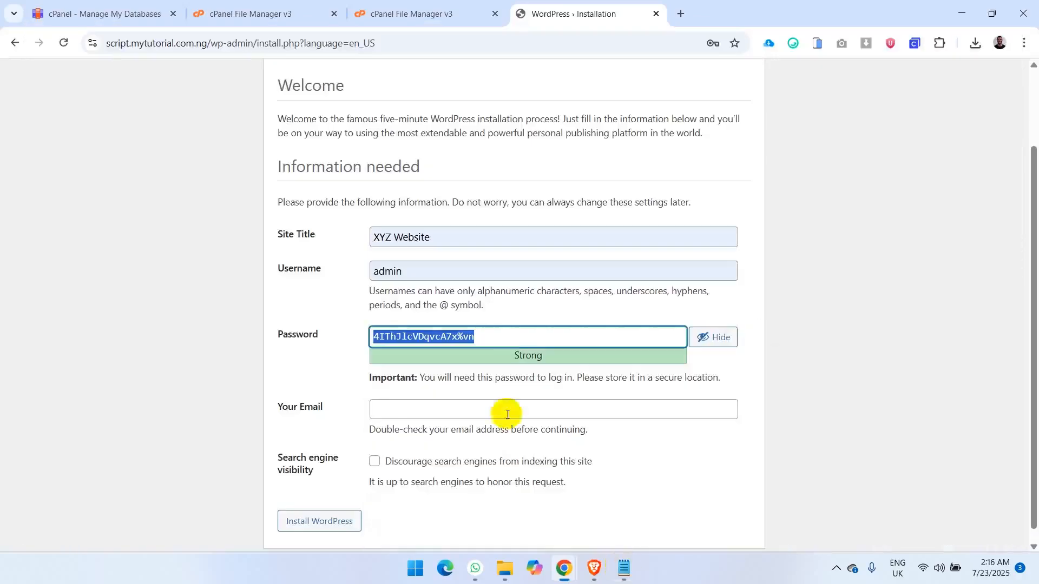
click(335, 357)
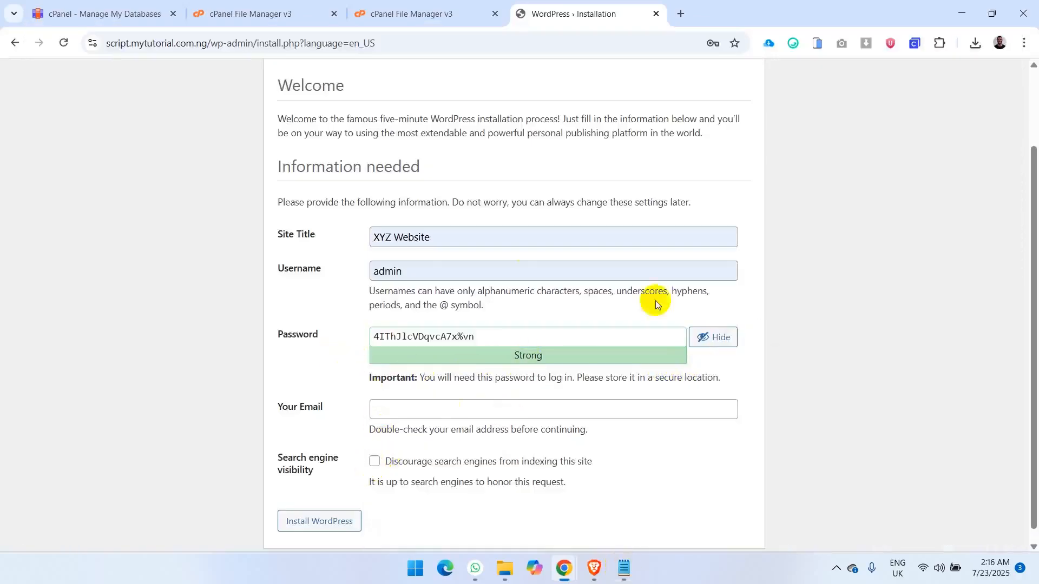
click(714, 345)
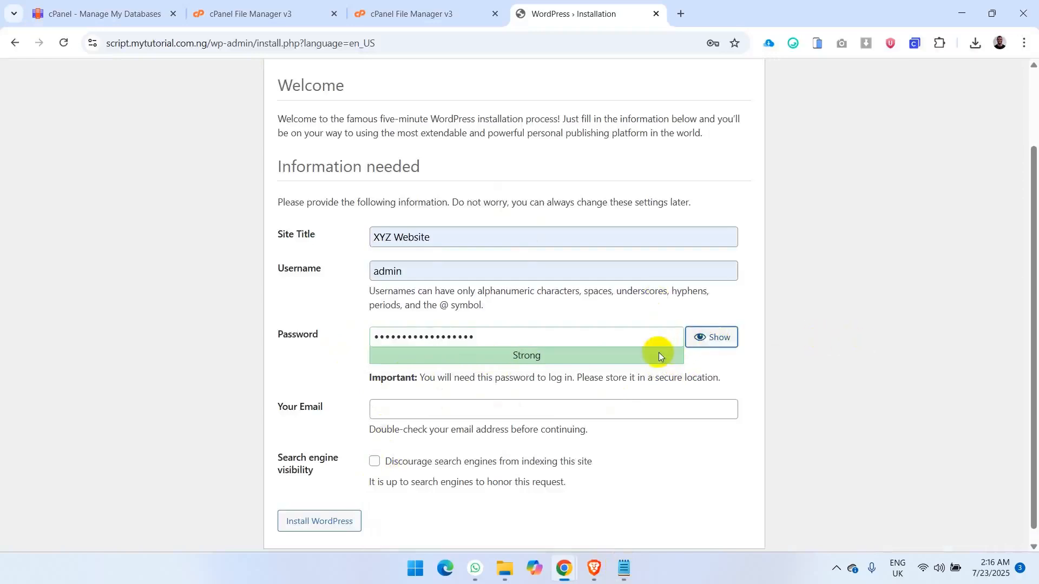
- Fill in the administrator's email address and install WordPress, without saving the password in the browser
click(395, 404)
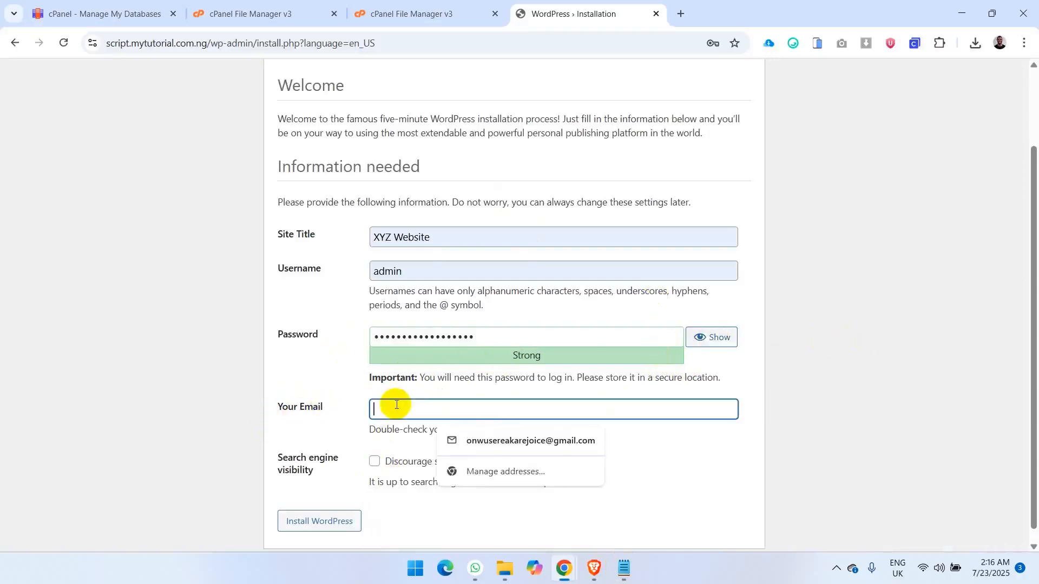
text(k)
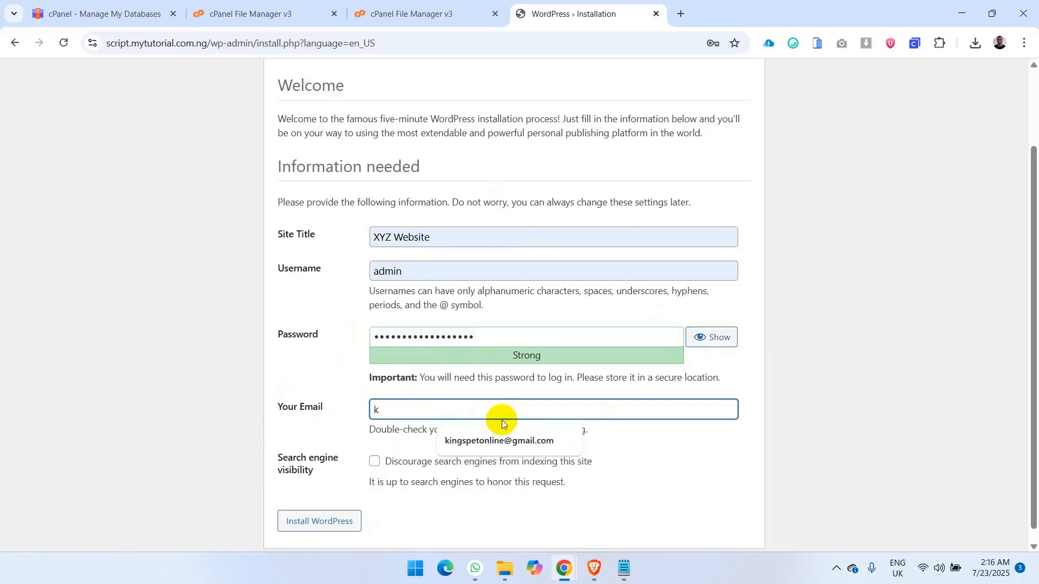
click(503, 436)
click(705, 463)
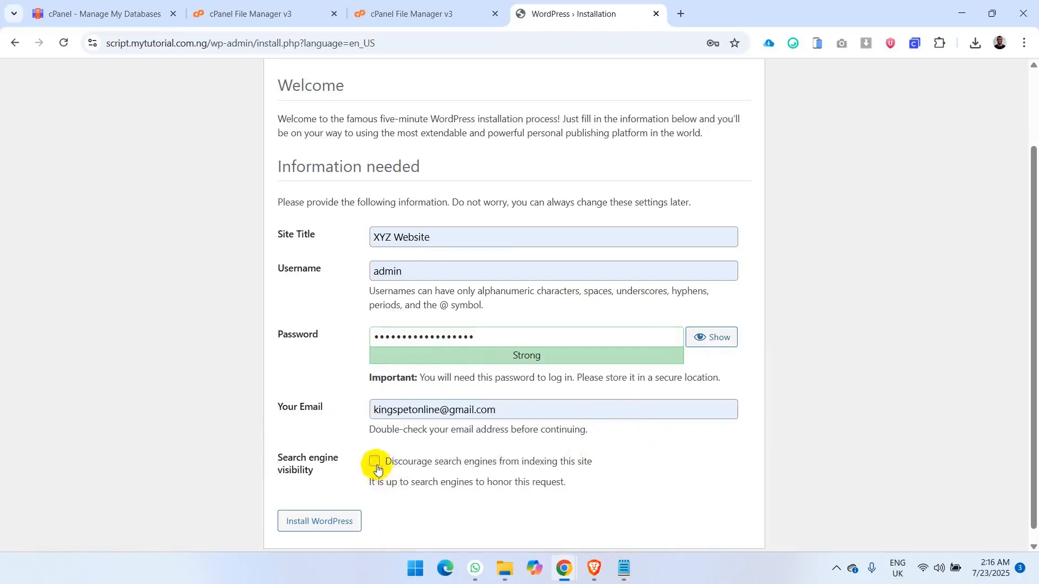
click(318, 523)
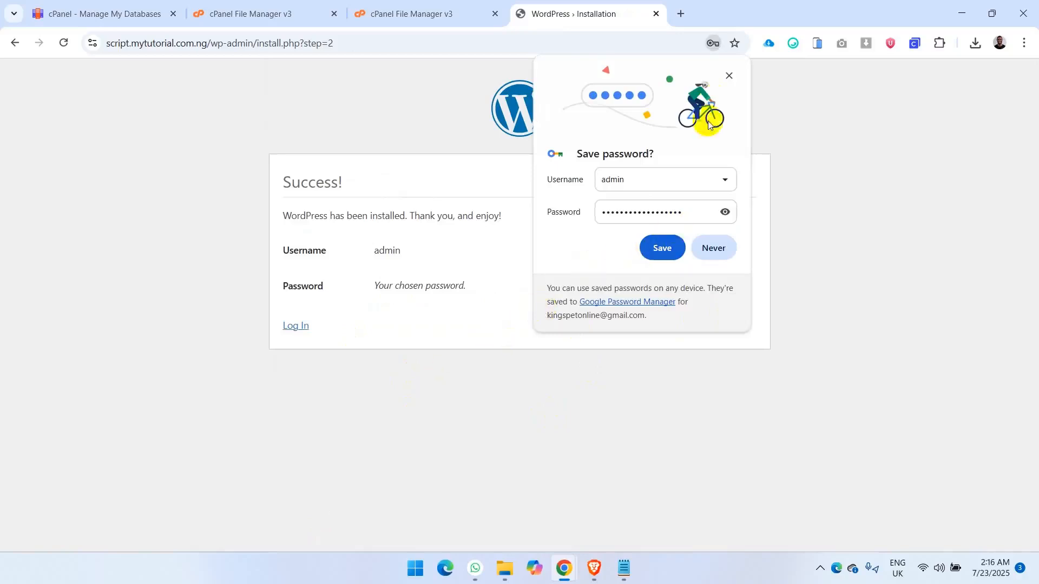
click(729, 75)
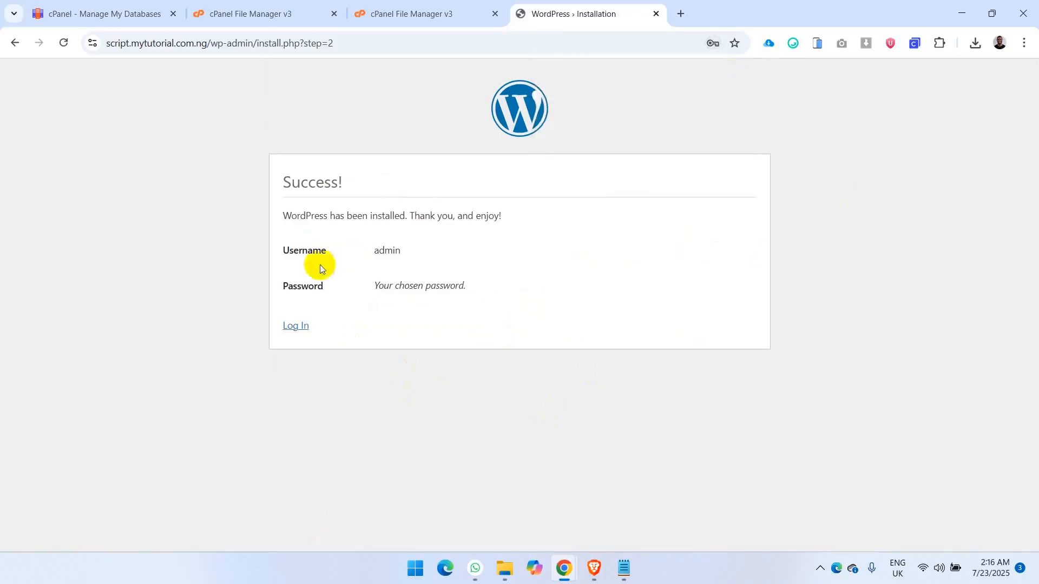
- Log in to the new WordPress site with the username admin and the copied admin password
click(292, 326)
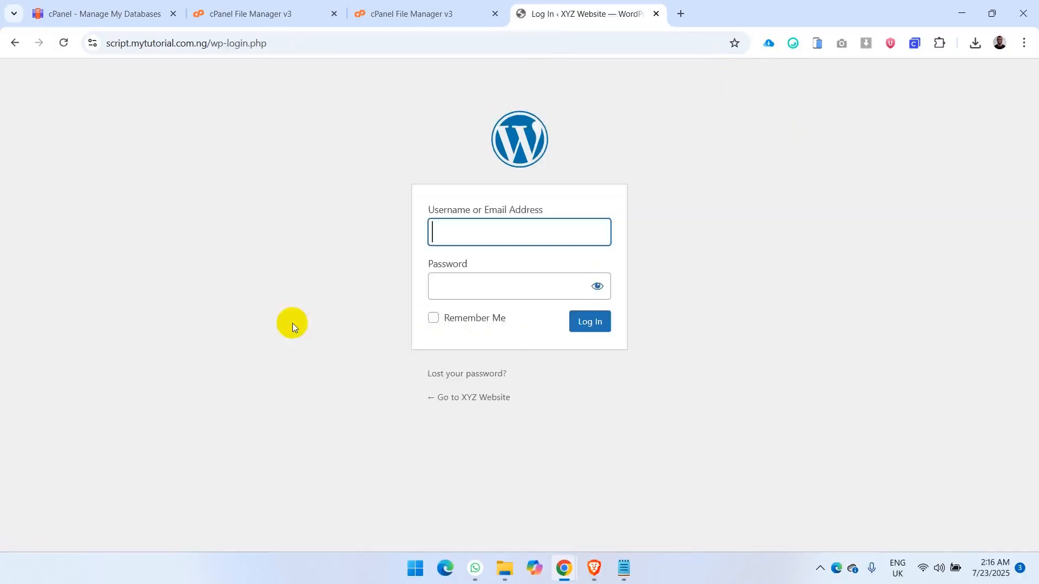
click(461, 234)
text(admin)
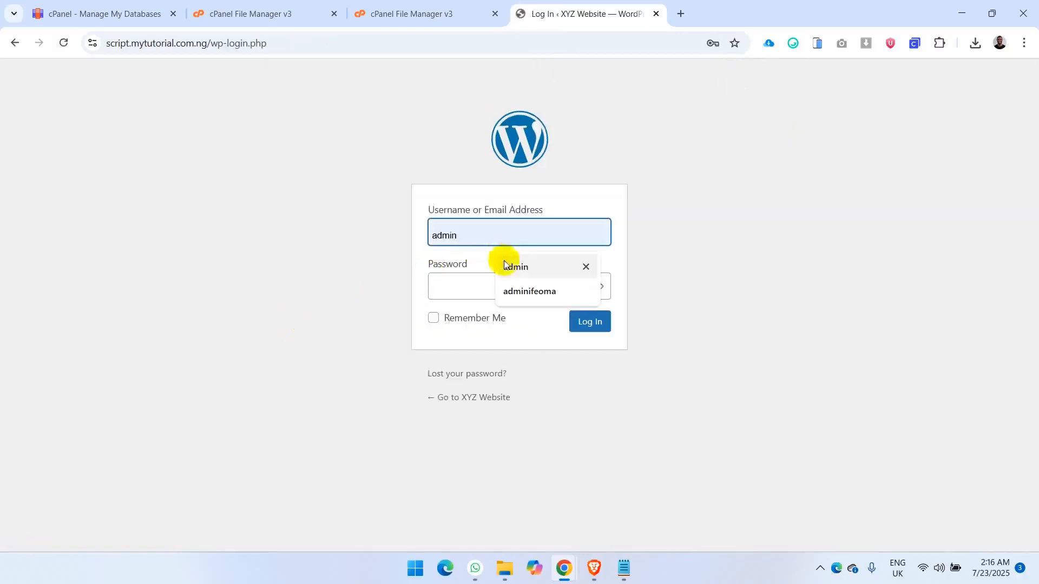
click(514, 267)
click(502, 274)
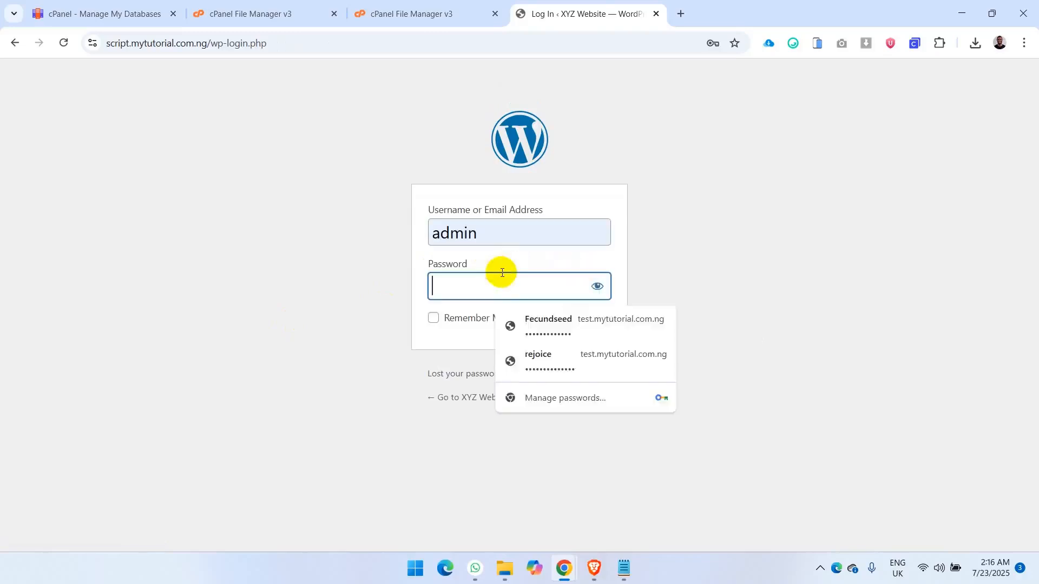
key(ctrl+v)
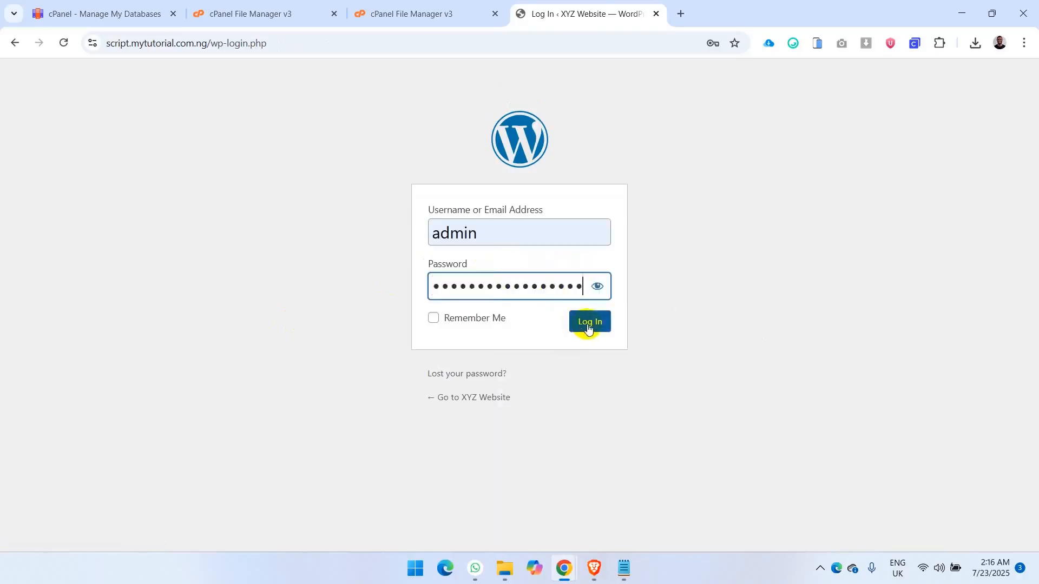
click(589, 328)
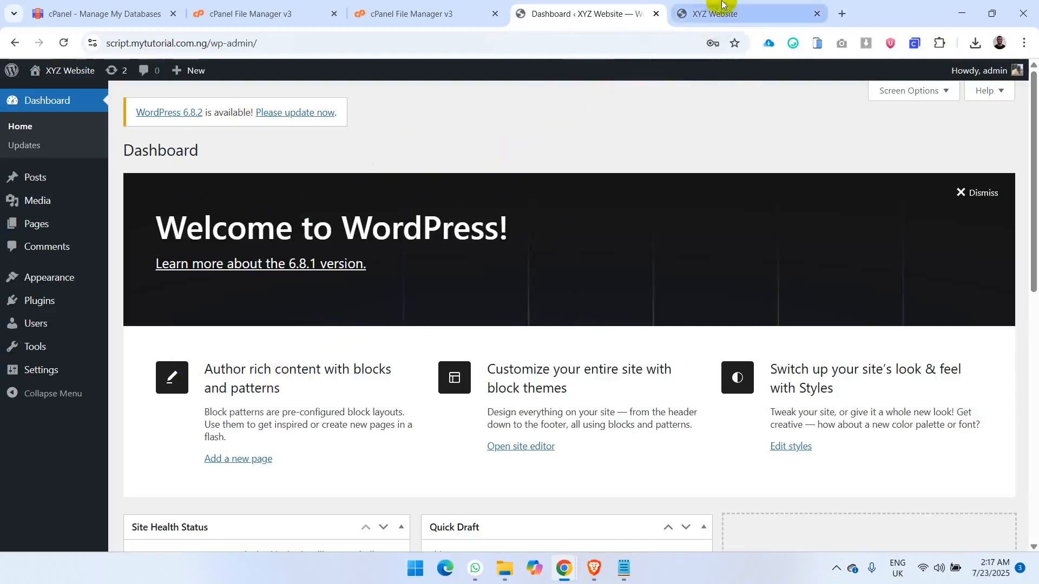
- View the front page of XYZ Website at script.mytutorial.com.ng
click(709, 12)
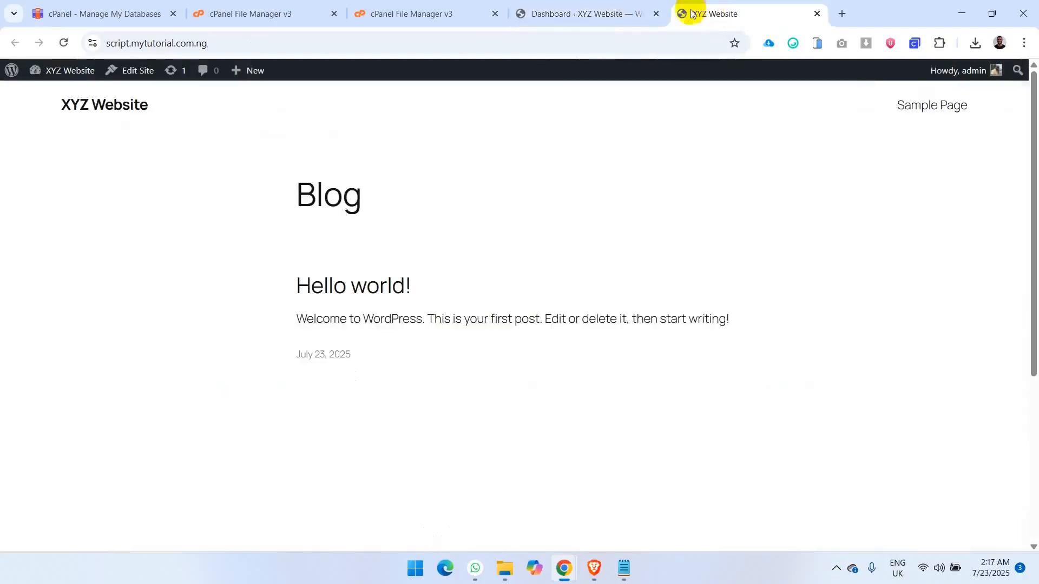